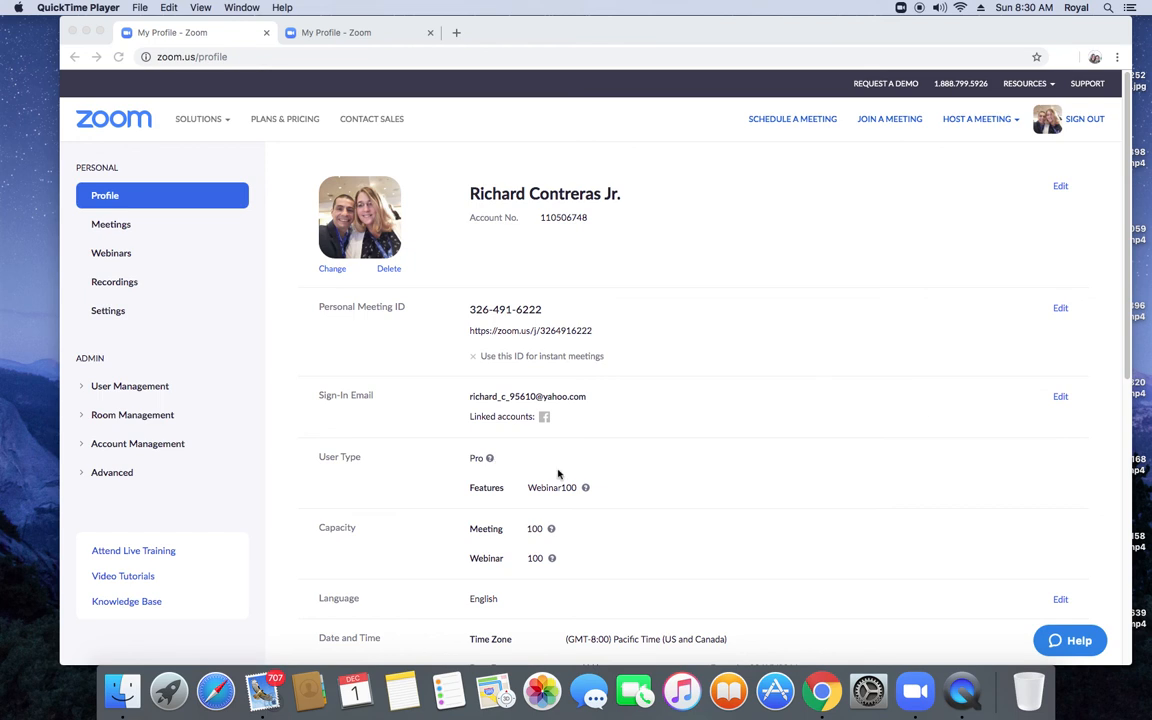
Step: Go to the Webinars list and start scheduling a new webinar
click(100, 257)
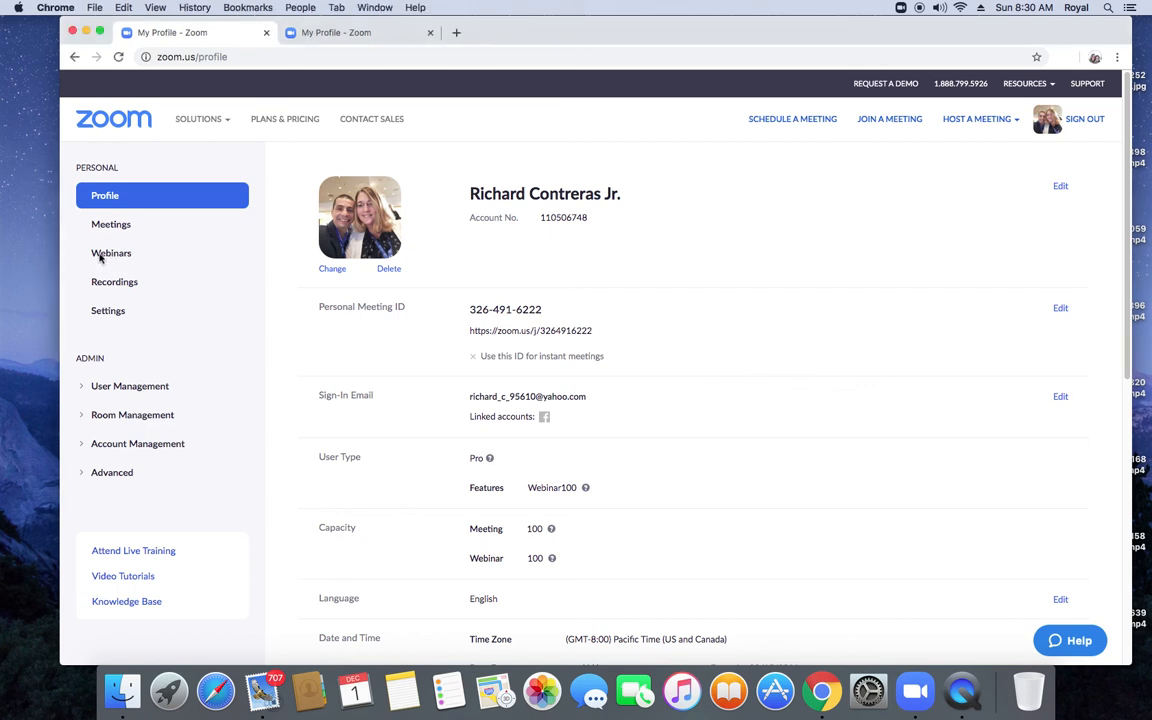
click(104, 256)
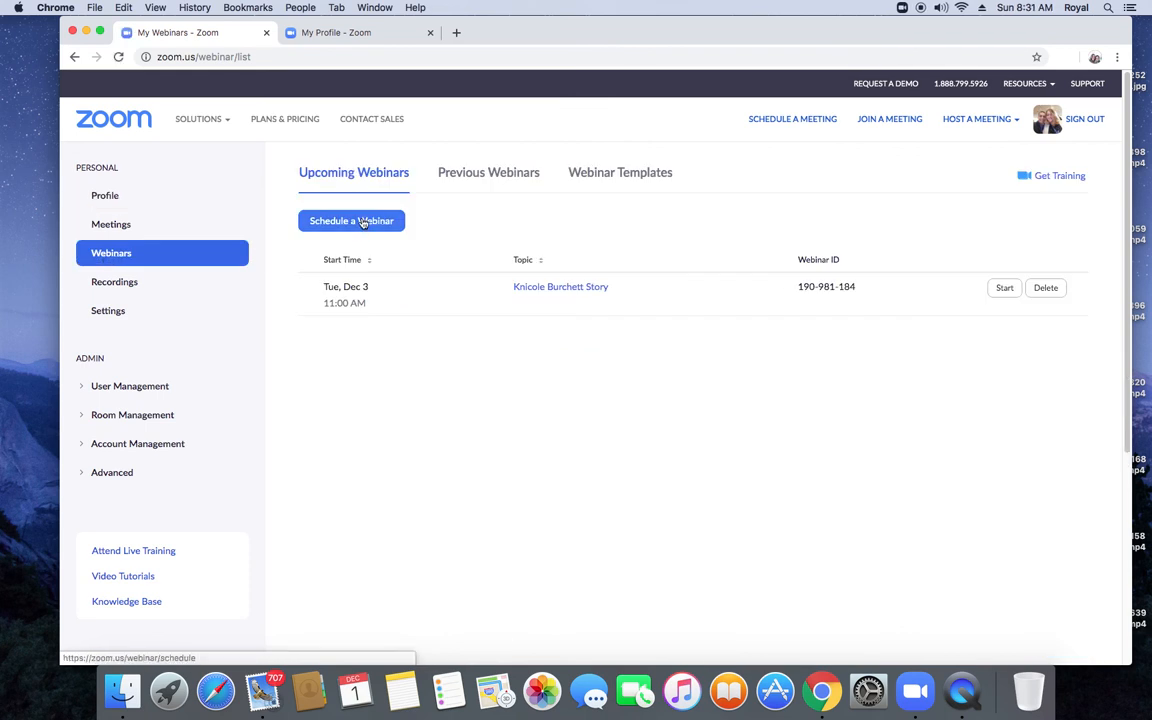
click(365, 222)
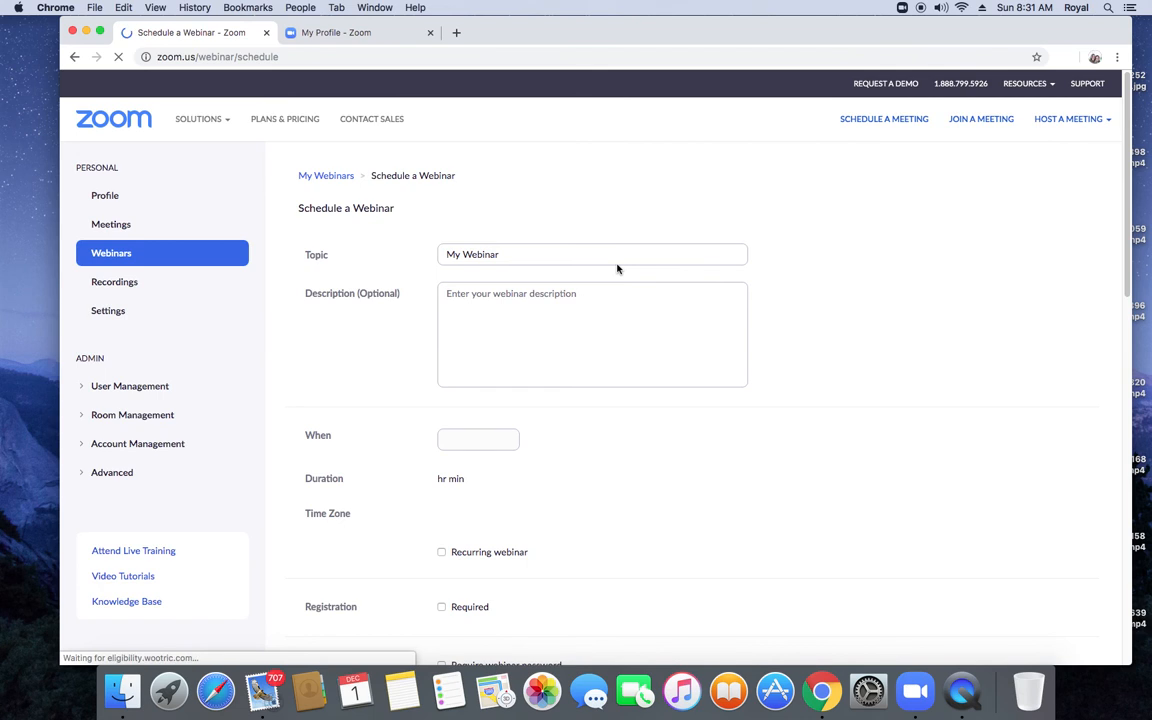
Step: Change the webinar topic from 'My Webinar' to 'Test' and enter 'test' as the description
triple_click(507, 255)
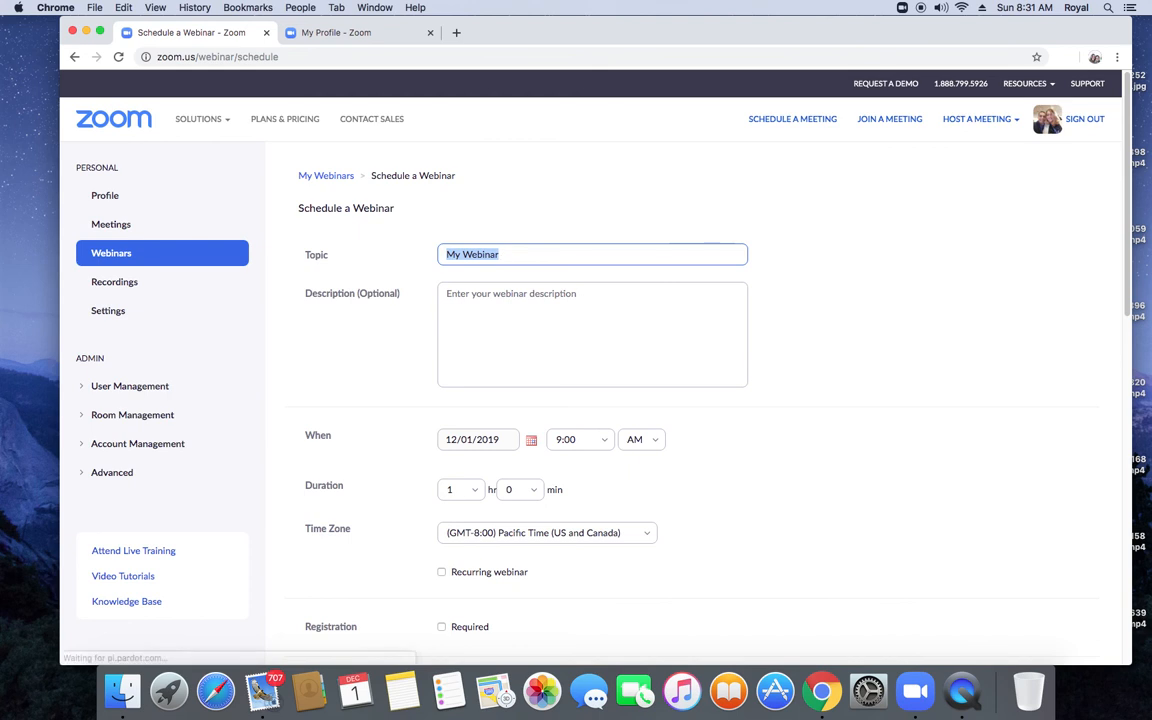
key(BackSpace)
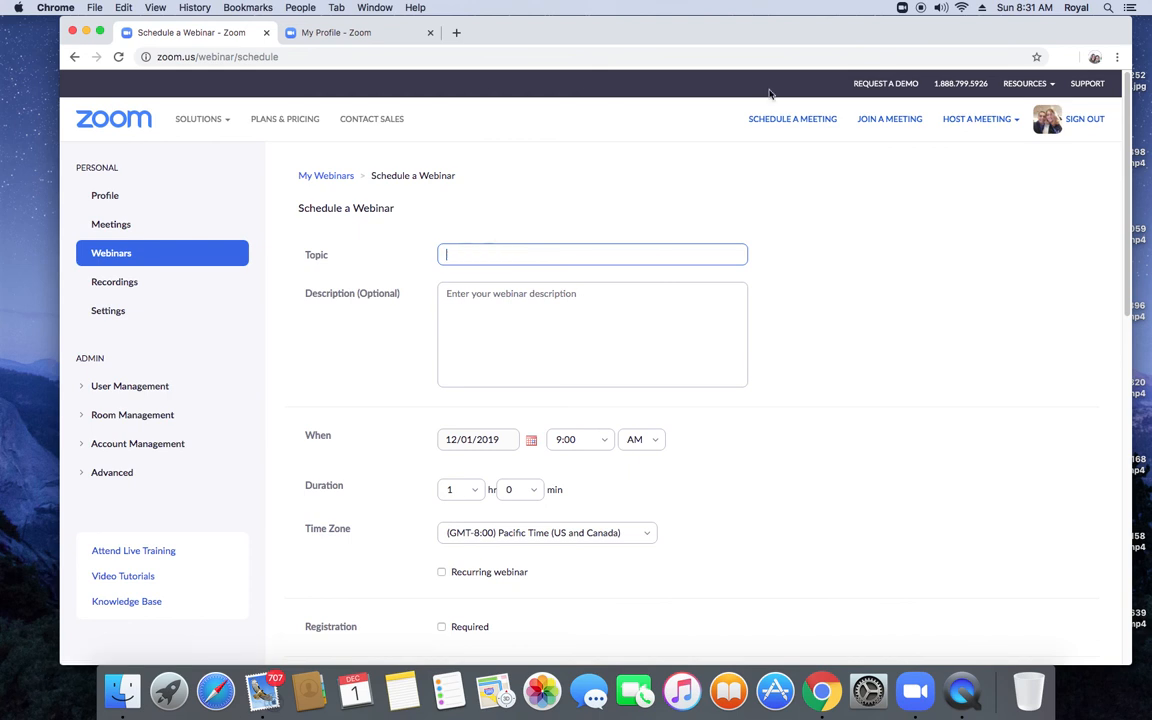
text(Test)
click(472, 298)
text(test)
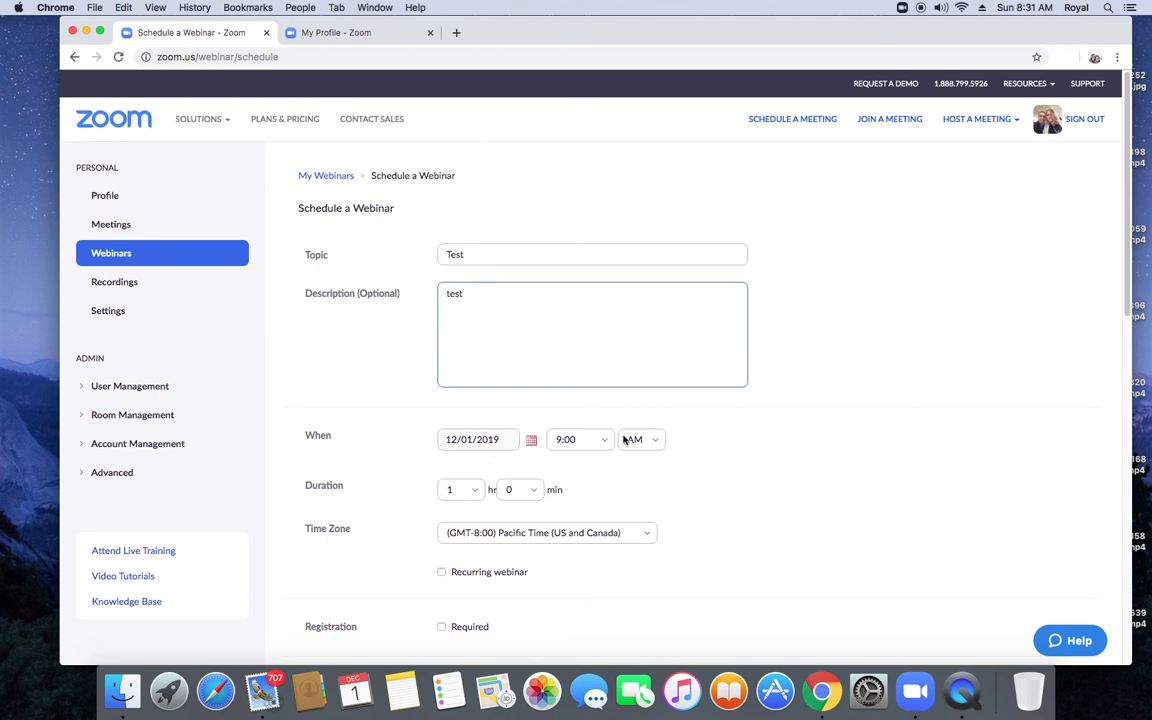
Step: Turn off the webinar password requirement and set host and panelist video to On
scroll(529, 455, down, 3)
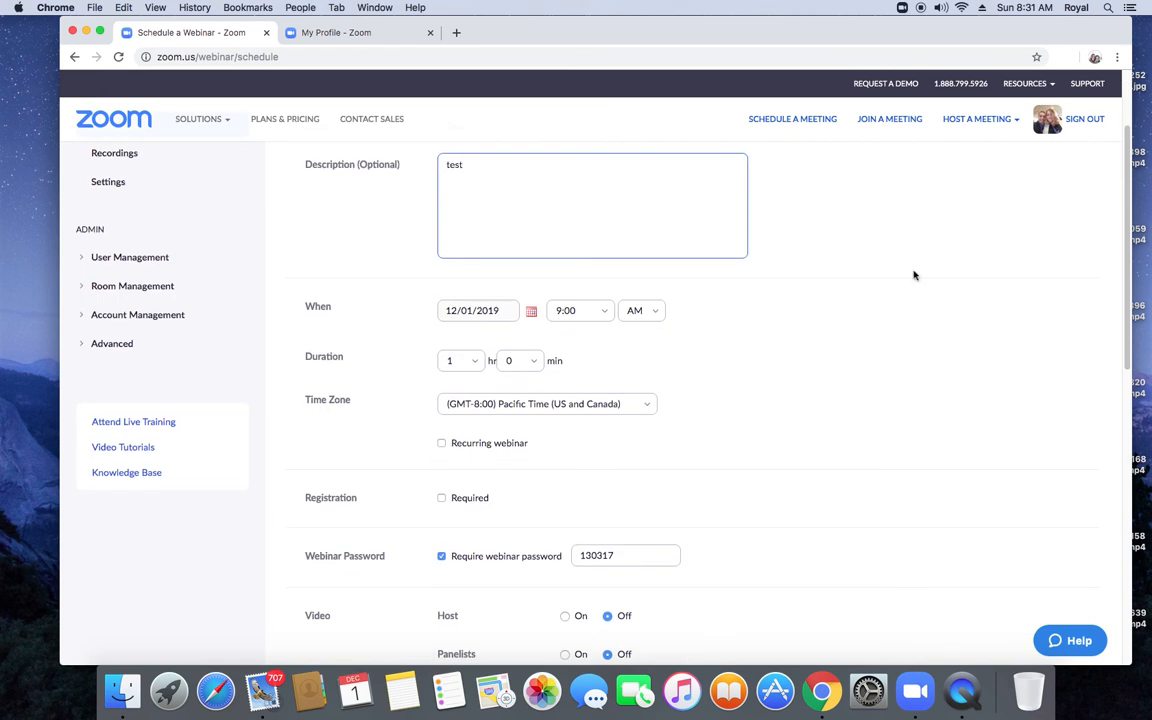
scroll(1128, 229, down, 5)
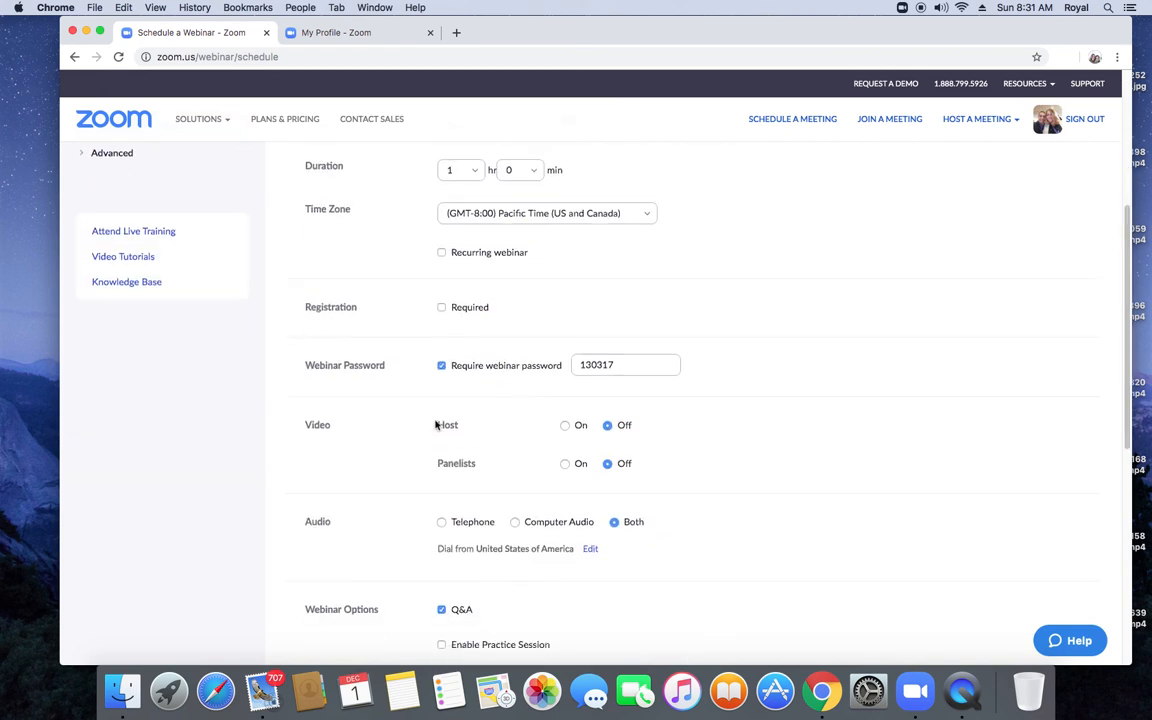
click(443, 366)
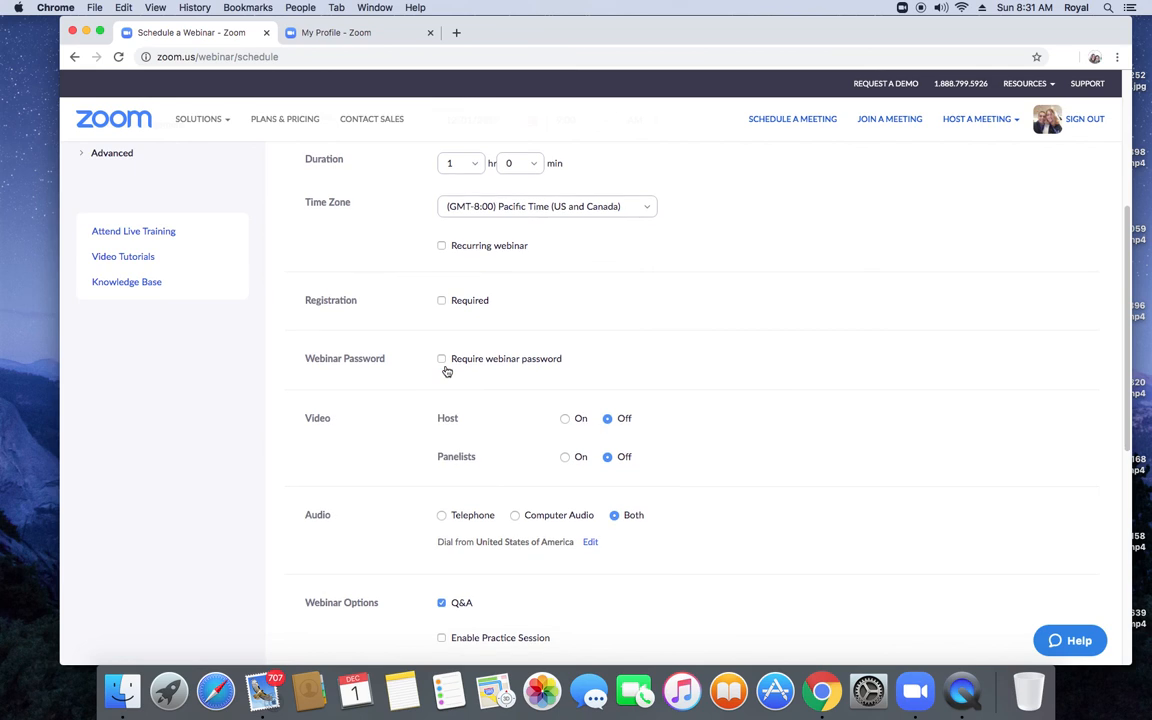
click(565, 419)
click(565, 458)
scroll(1113, 463, down, 3)
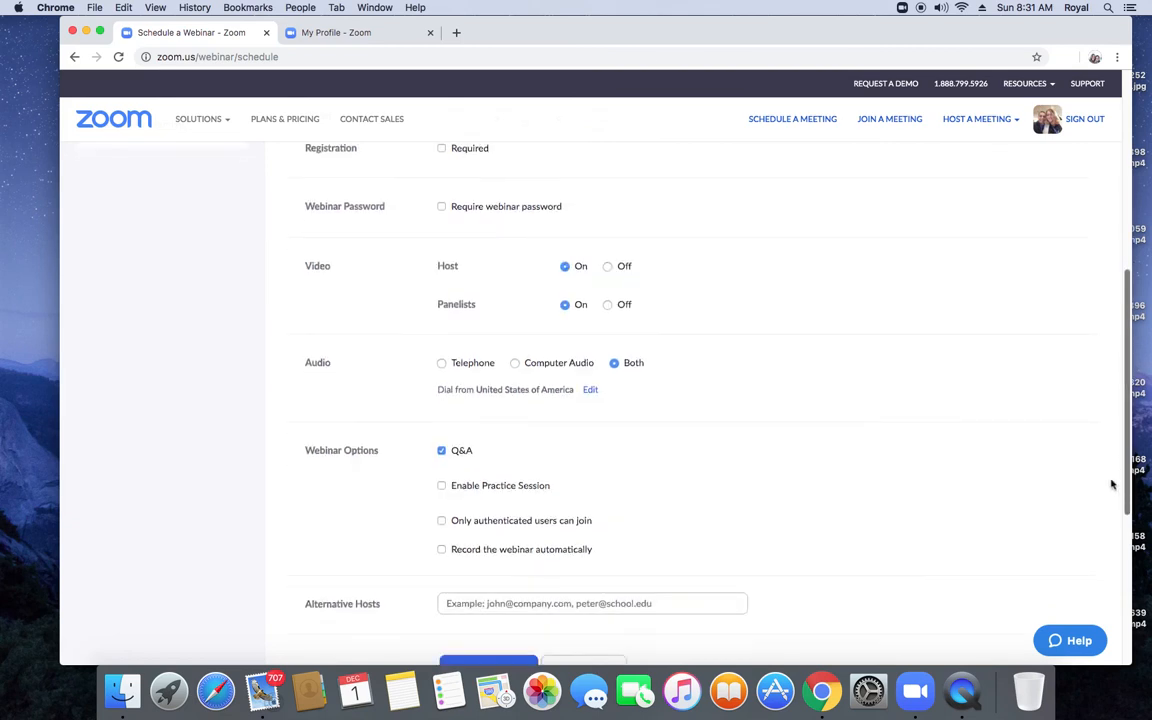
scroll(1113, 485, down, 2)
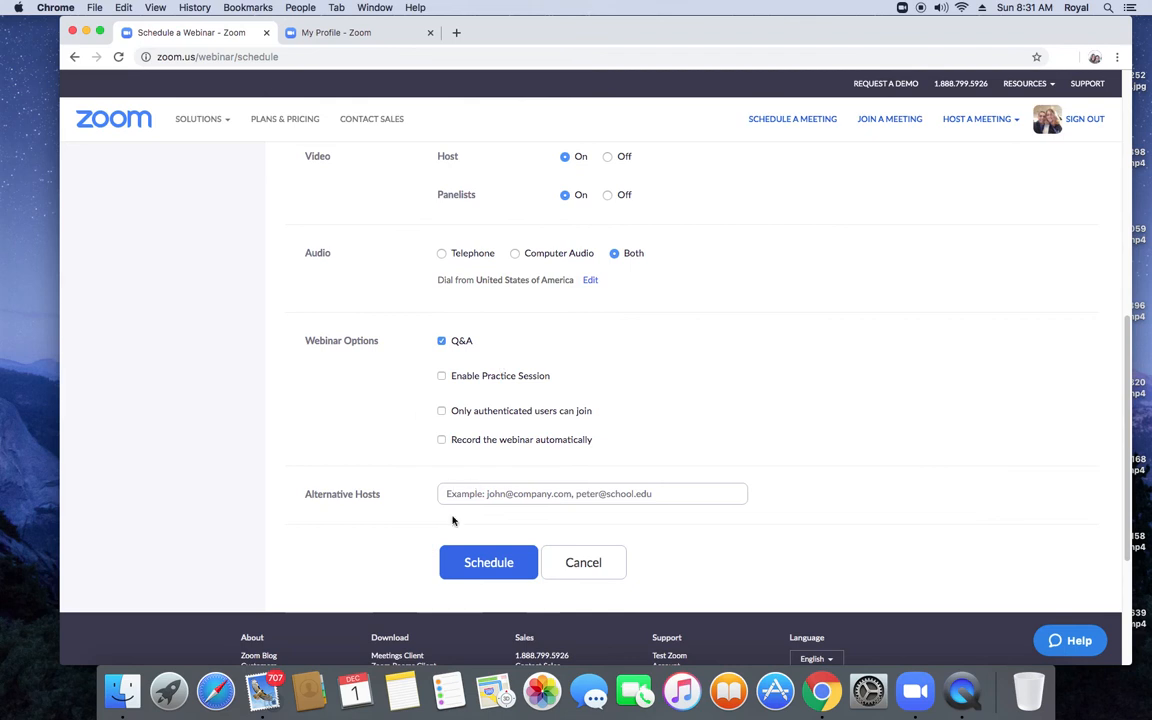
Step: Schedule the Test webinar and scroll its management page down to the Invitations section
click(472, 564)
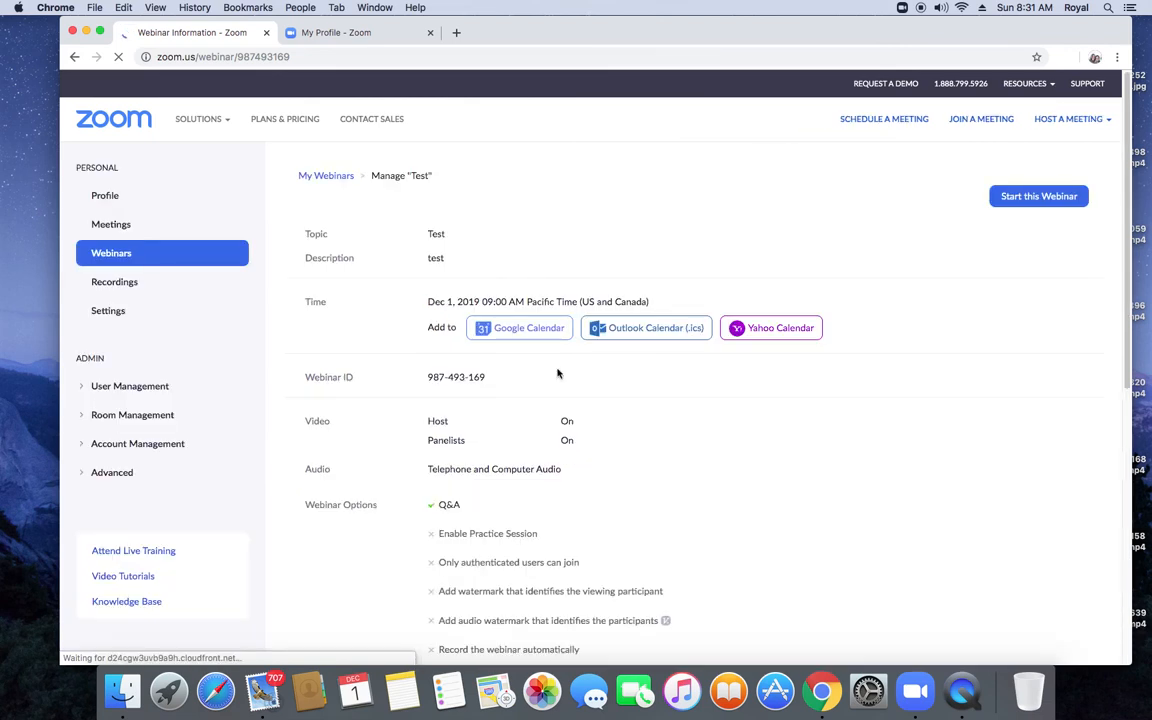
click(692, 327)
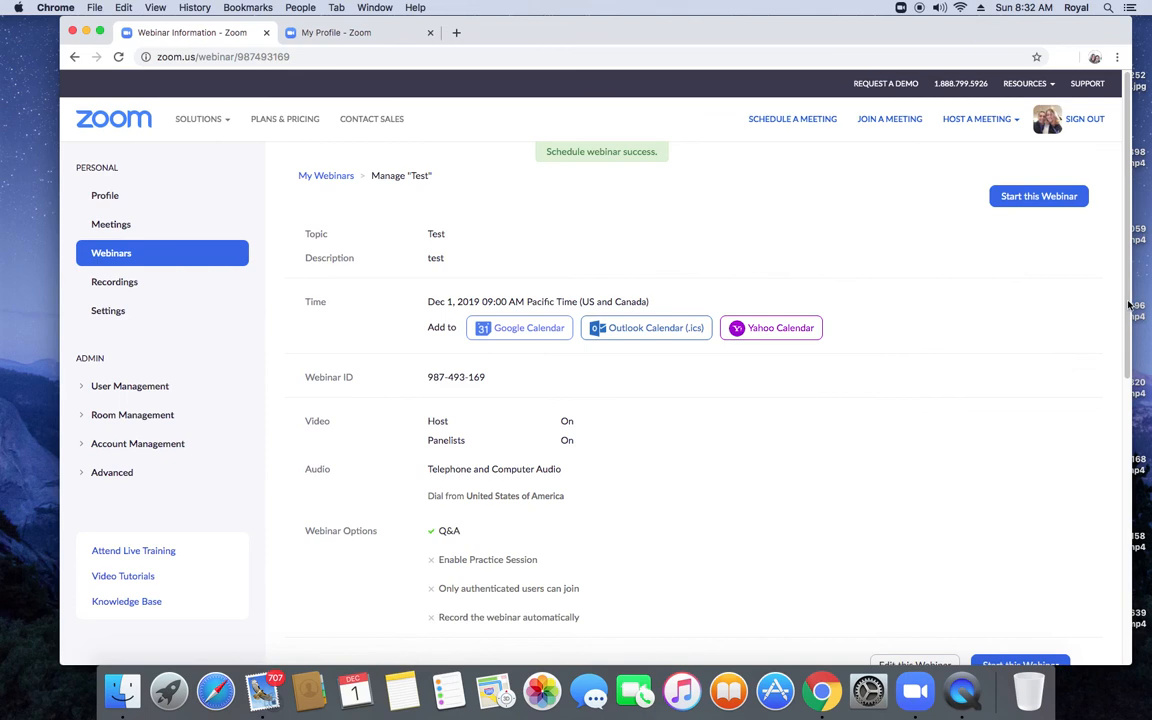
drag(1127, 308, 1128, 483)
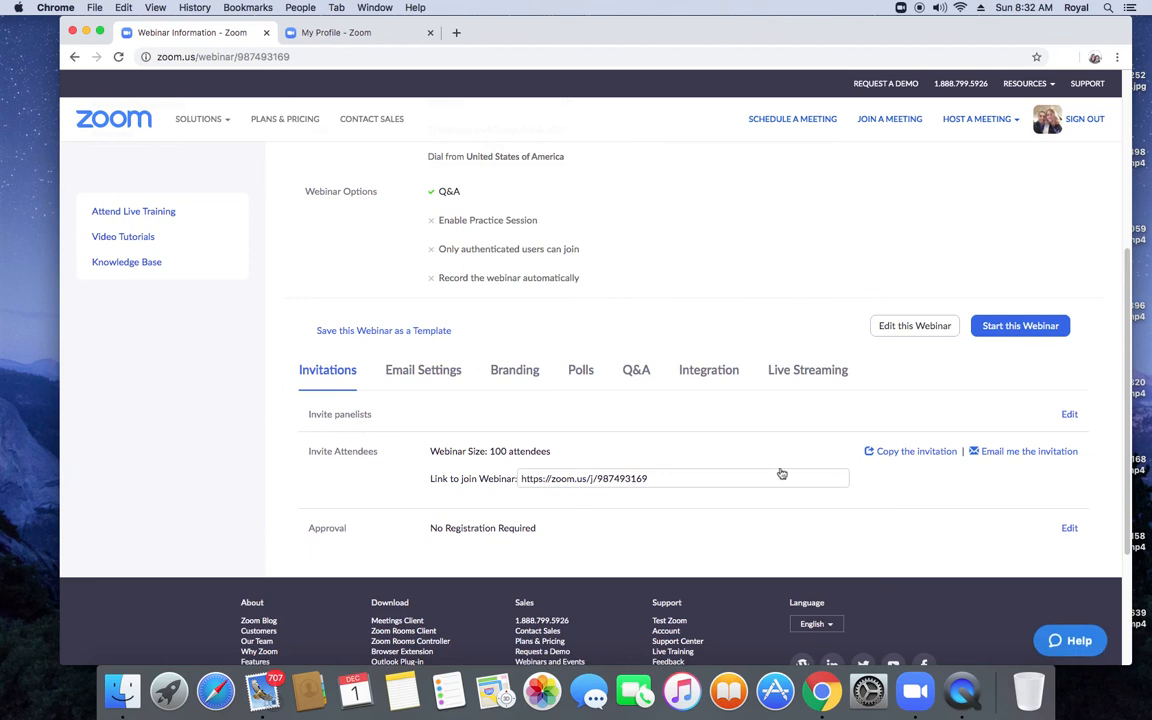
Step: Add a panelist with their name and e-mail address, and save with the invitation enabled
click(1069, 416)
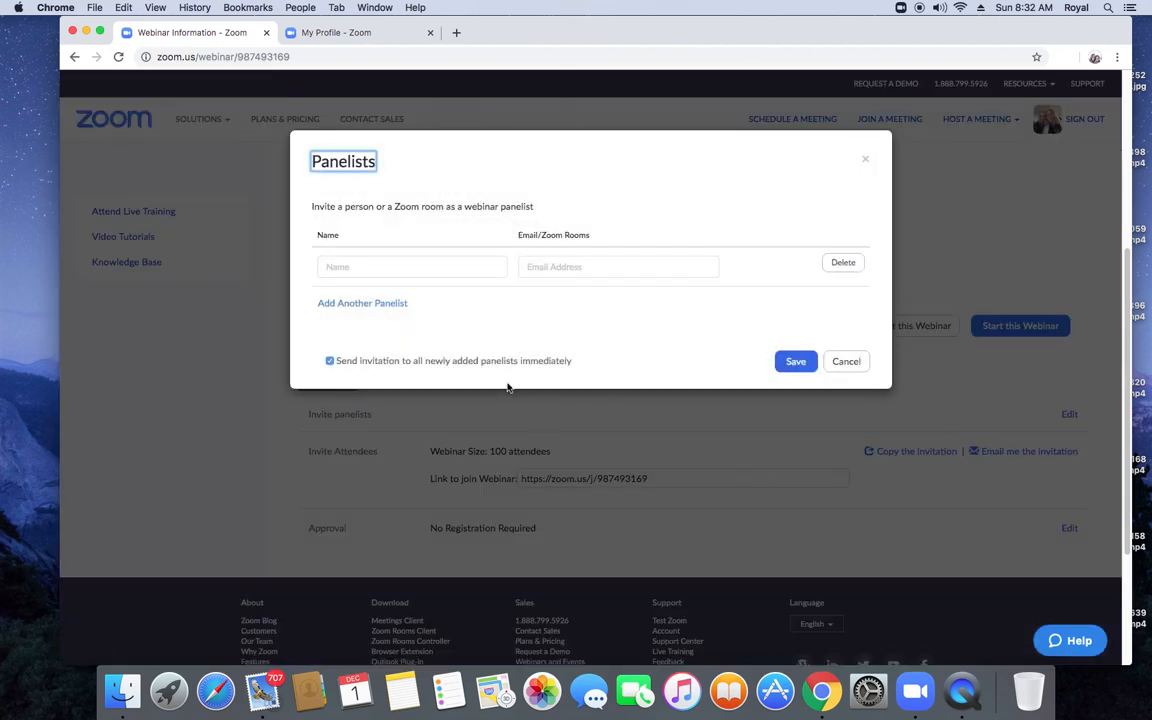
click(357, 267)
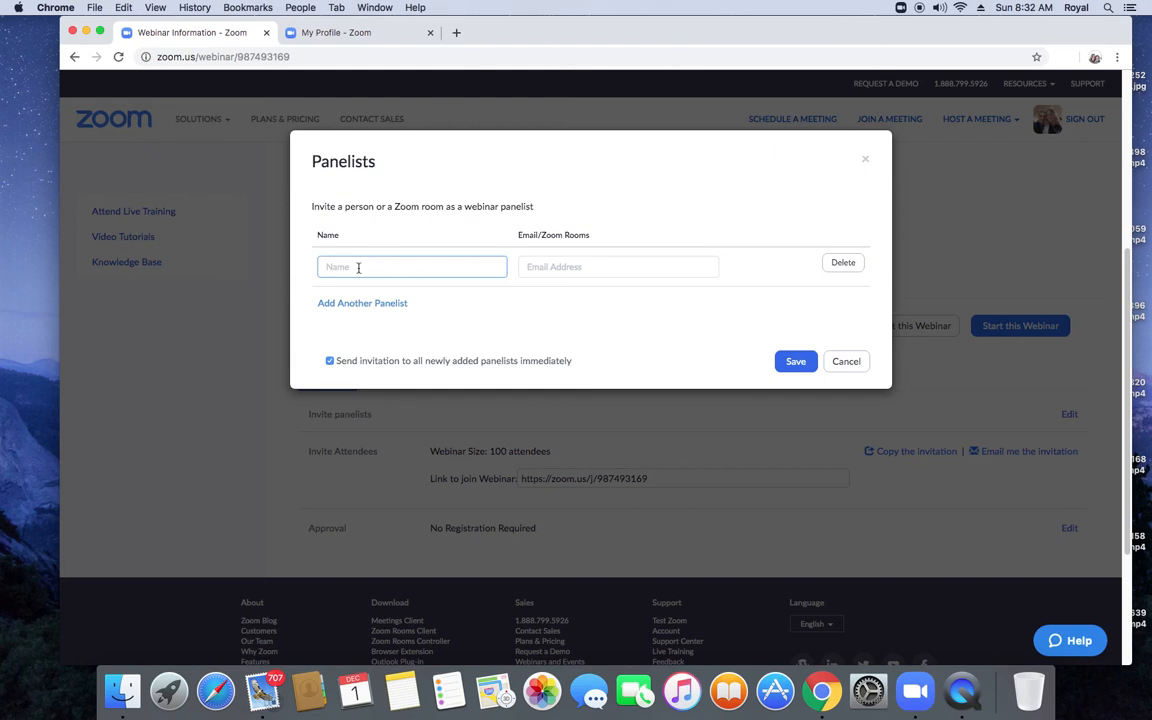
text(Daw)
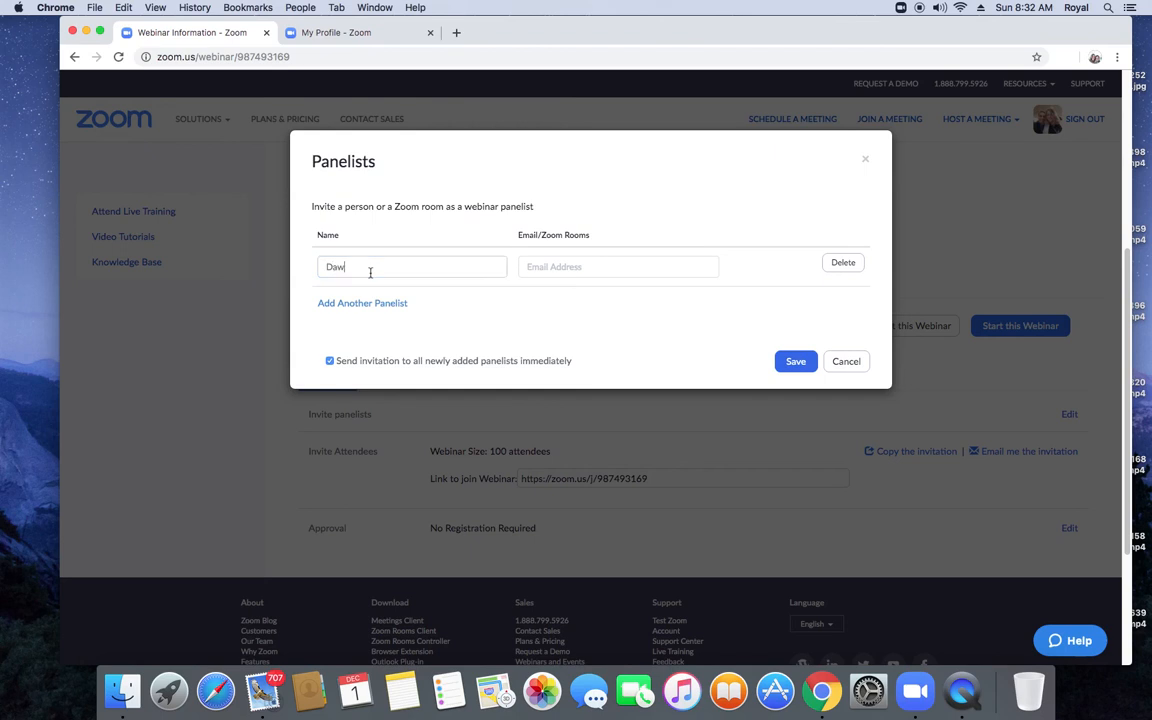
text(n)
click(543, 268)
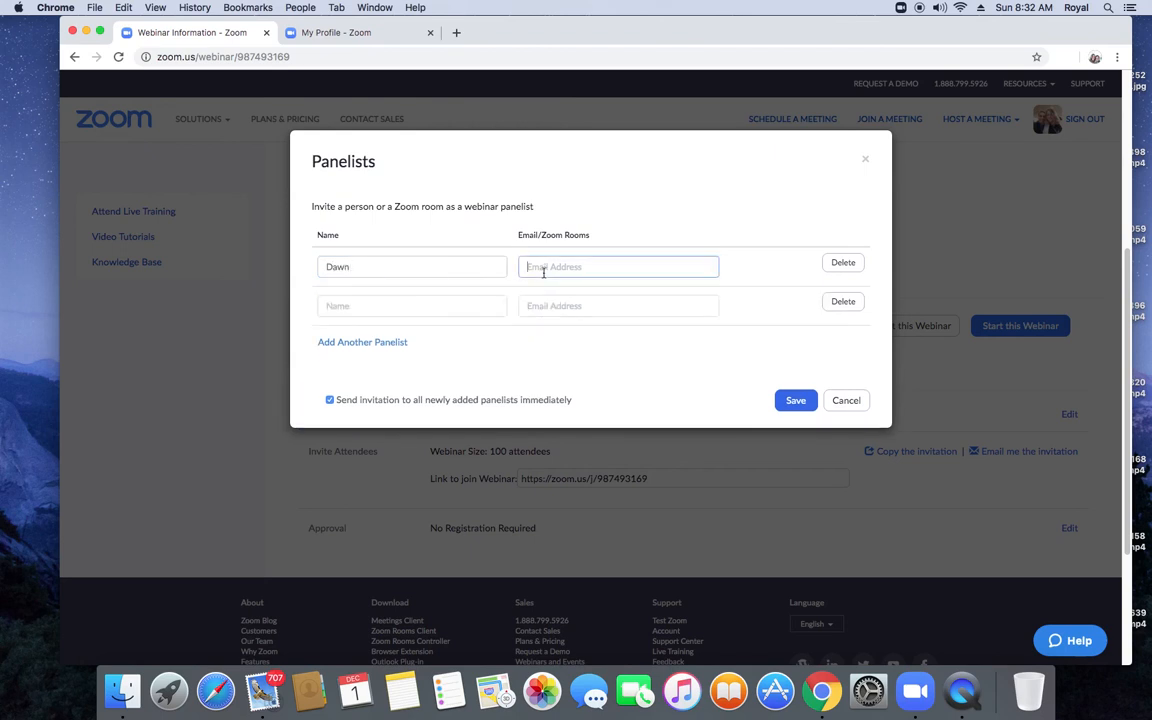
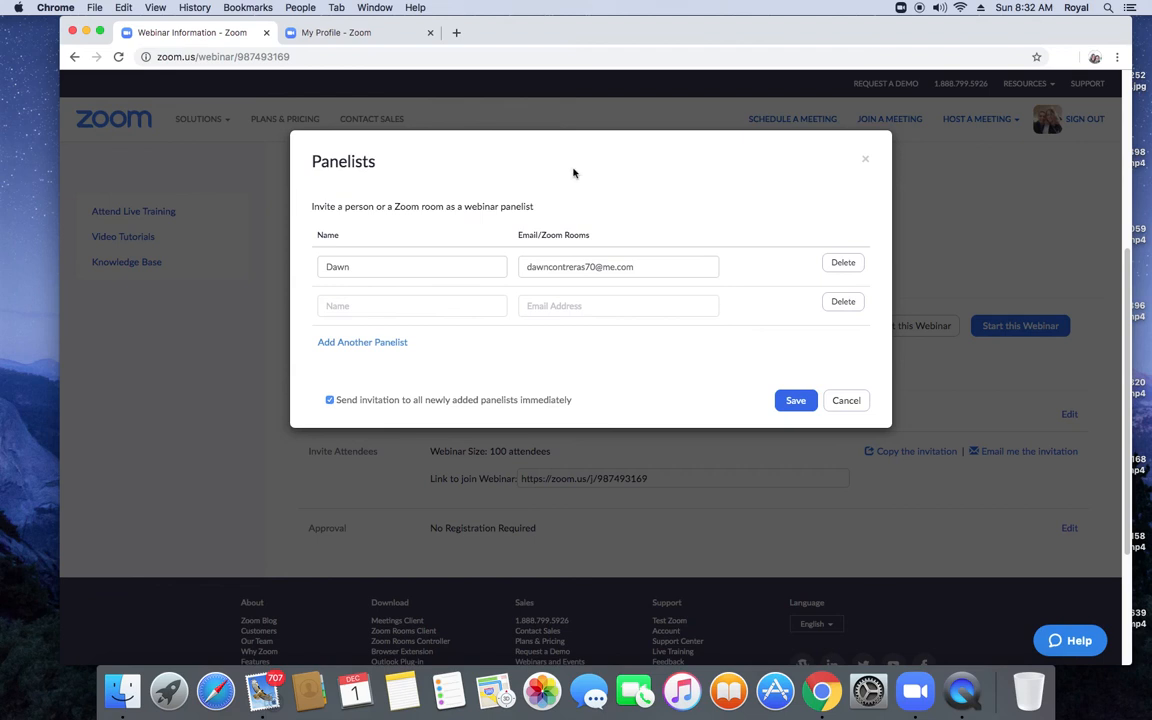
click(795, 402)
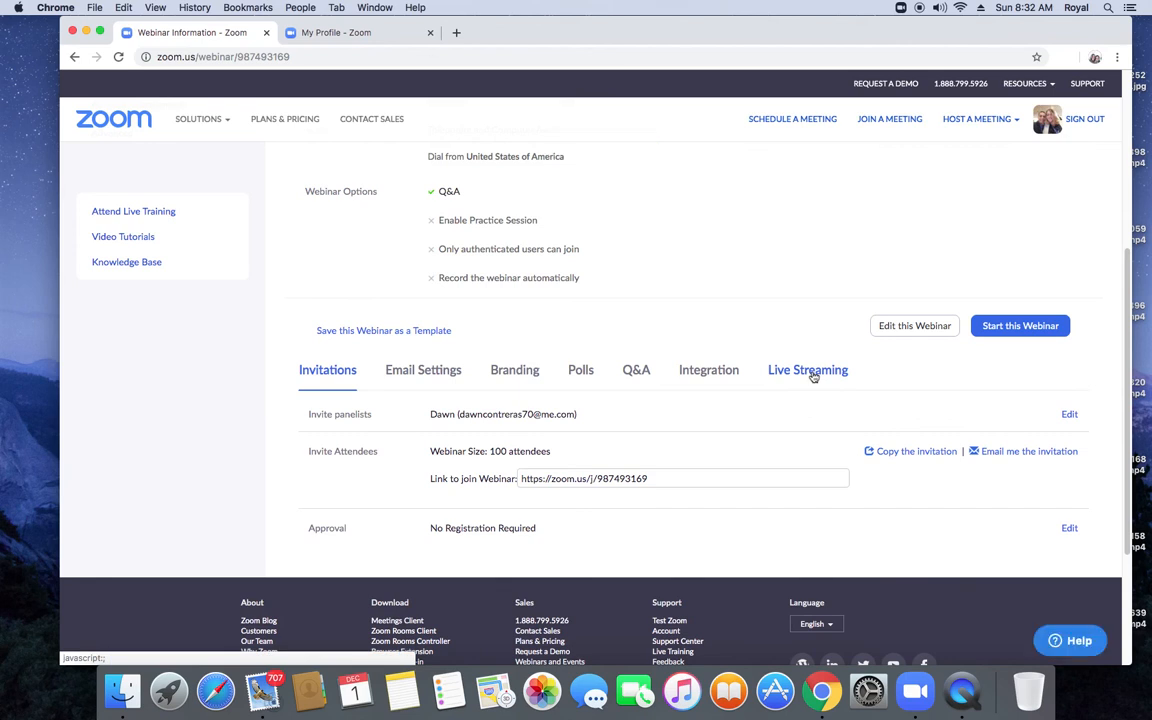
Step: Review the Live Streaming tab's services, then start the Test webinar
click(814, 372)
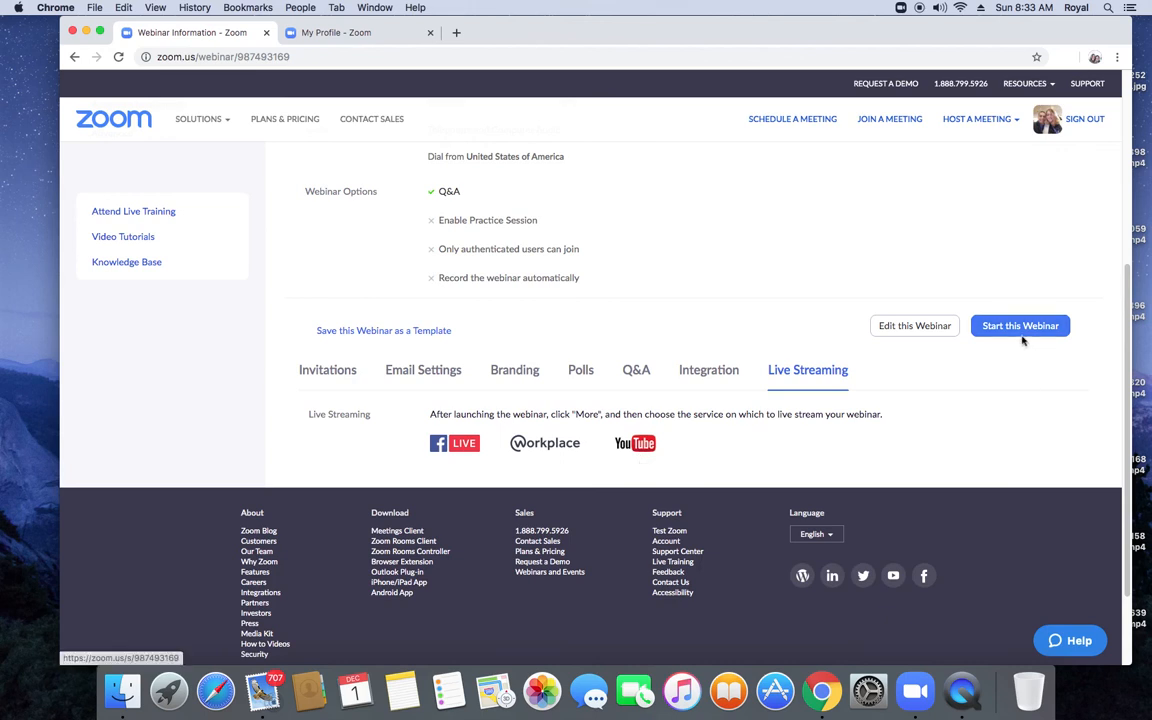
scroll(1012, 366, up, 3)
scroll(1015, 367, up, 3)
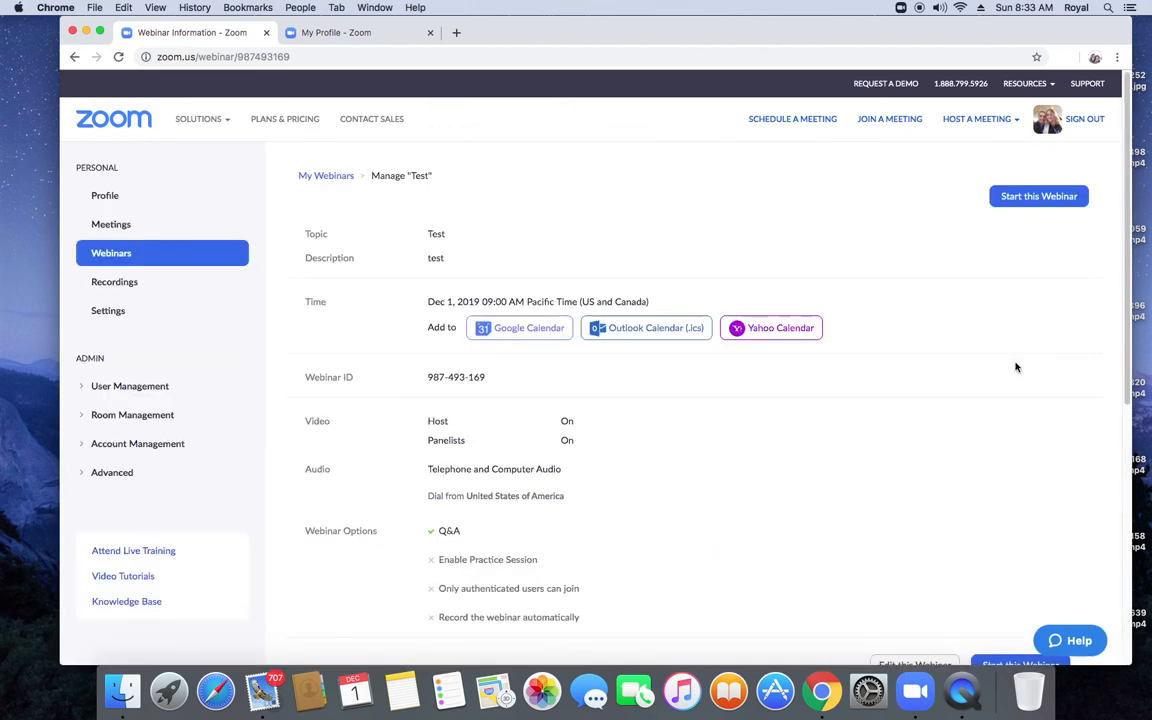
scroll(1016, 366, down, 5)
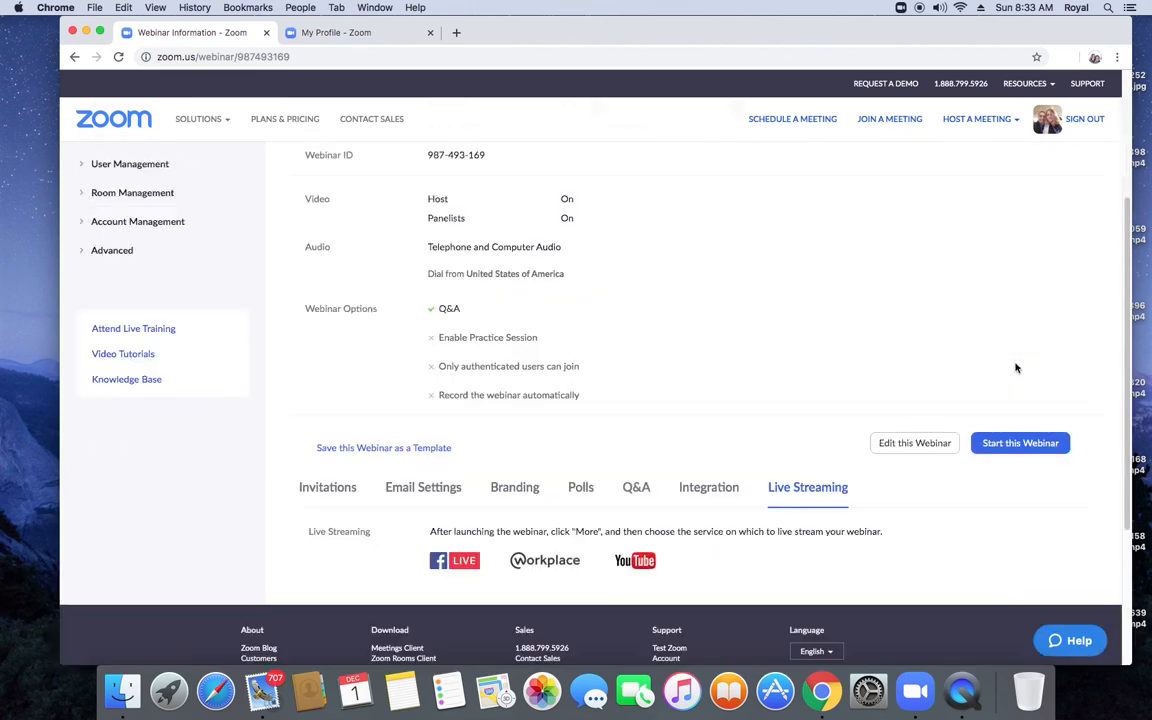
click(1021, 445)
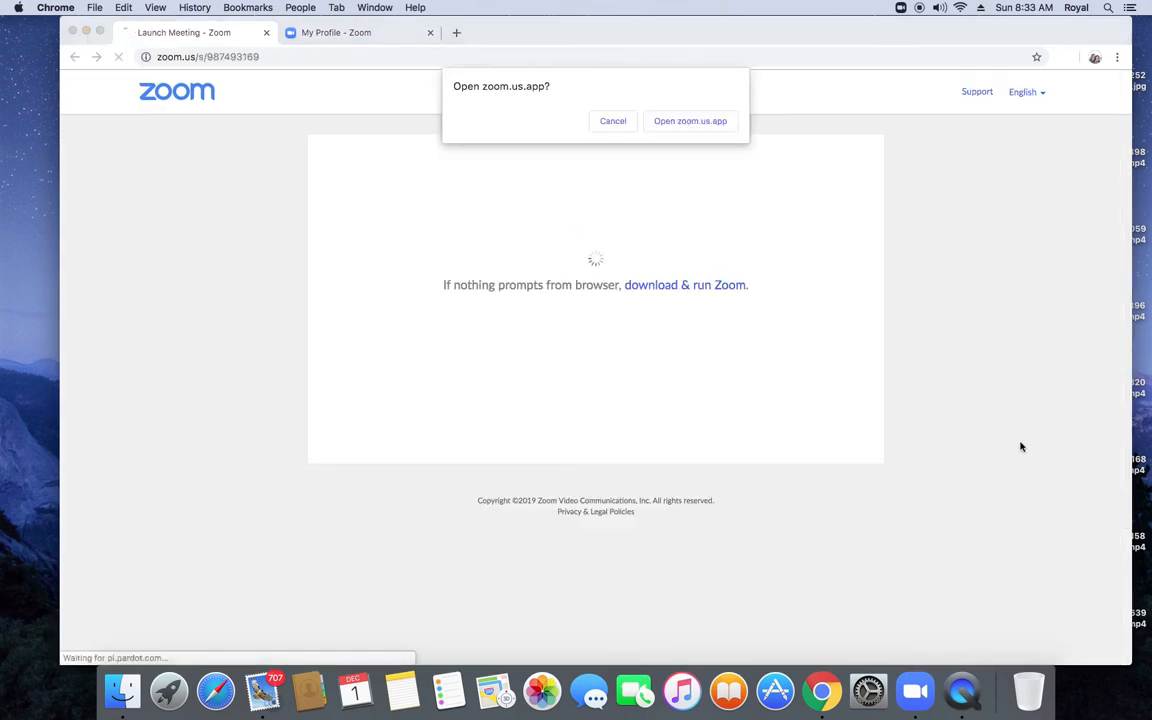
Step: Allow Chrome to open zoom.us.app so the webinar launches in the Zoom client
click(695, 122)
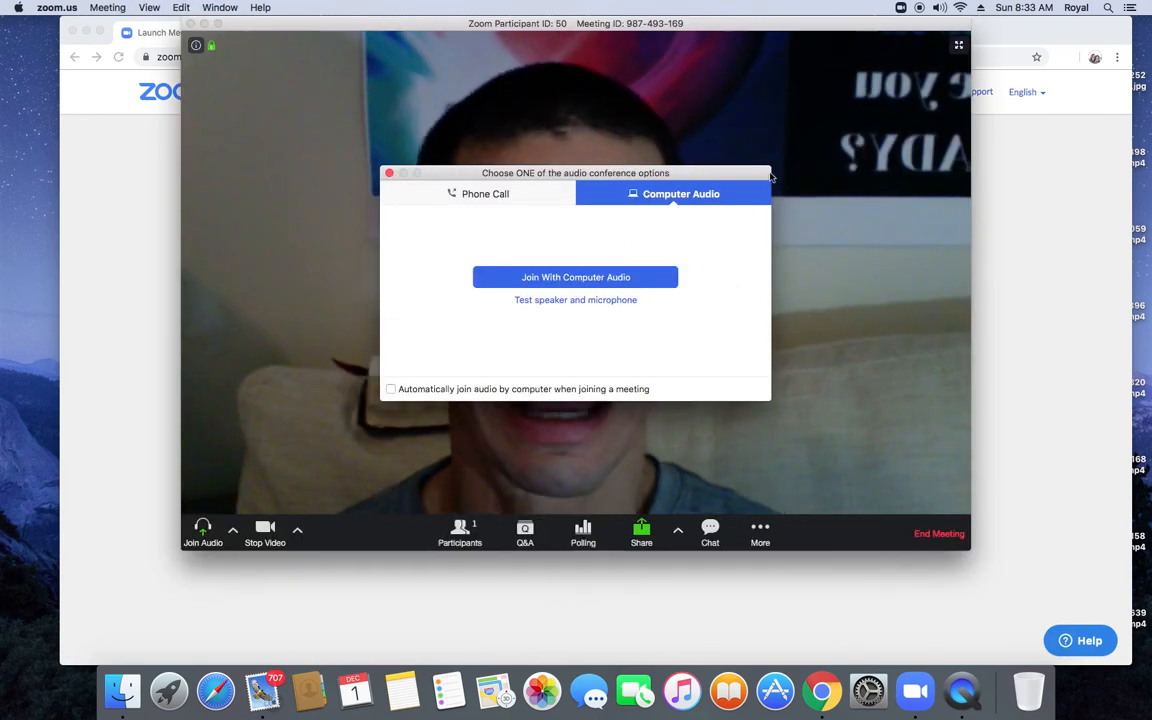
Step: Join the webinar with computer audio and bring up the More options menu
click(580, 279)
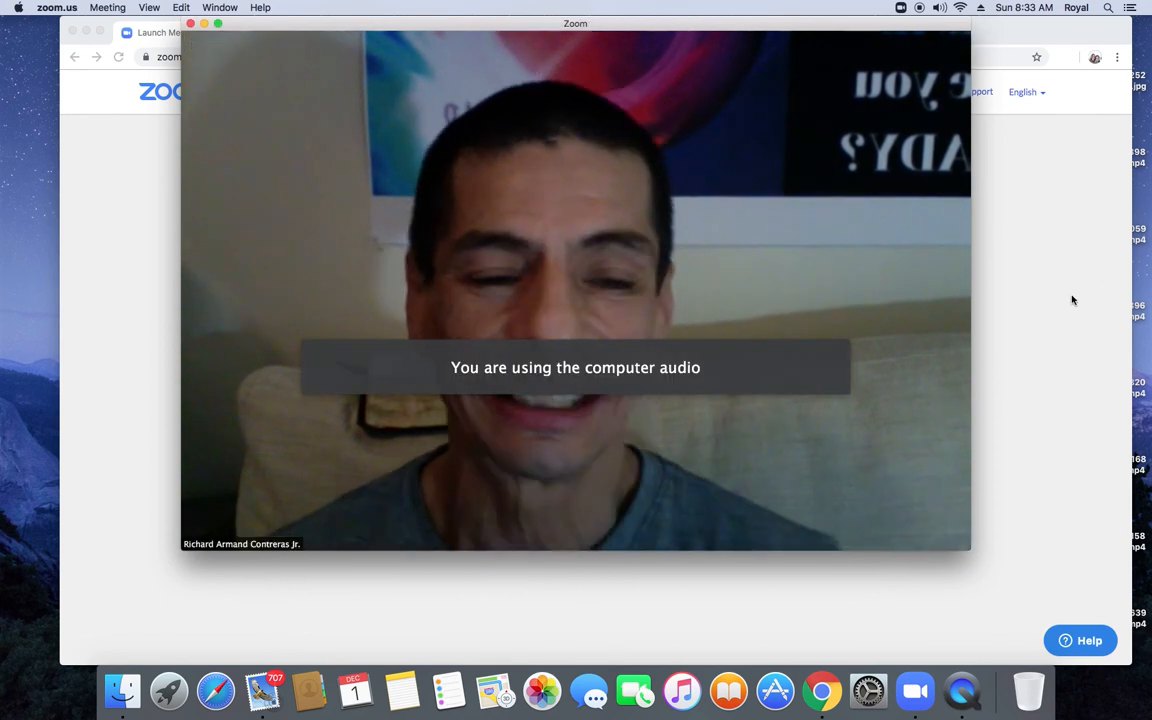
mouse_move(860, 420)
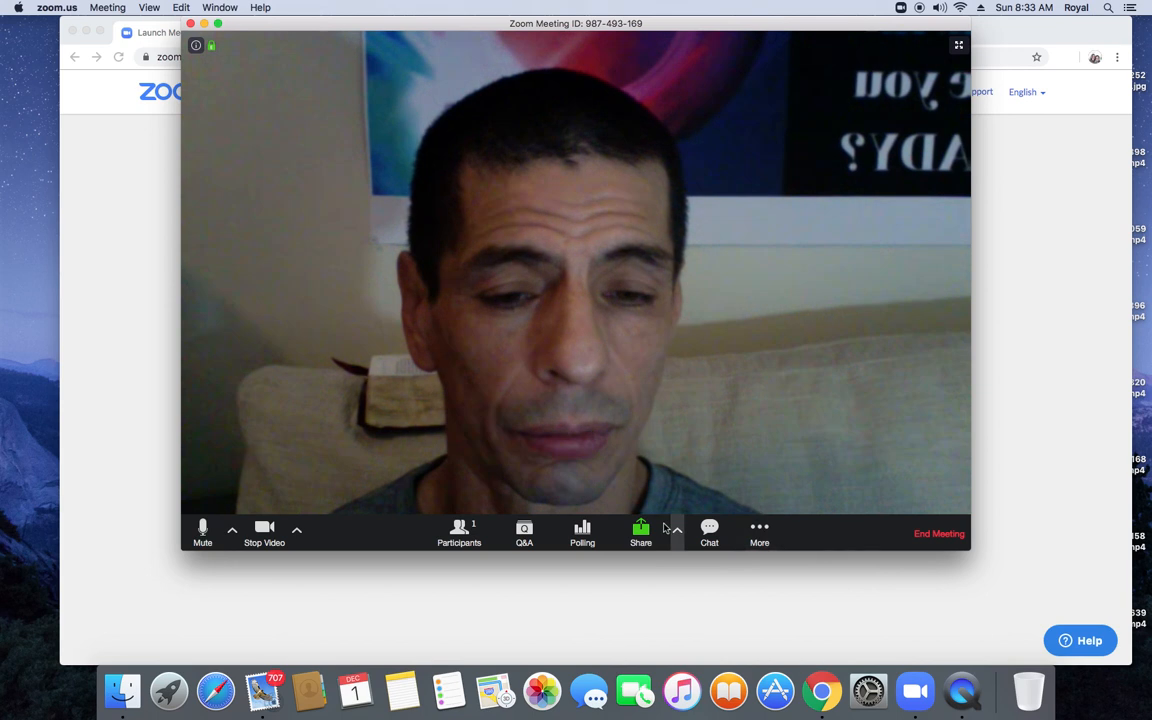
click(759, 530)
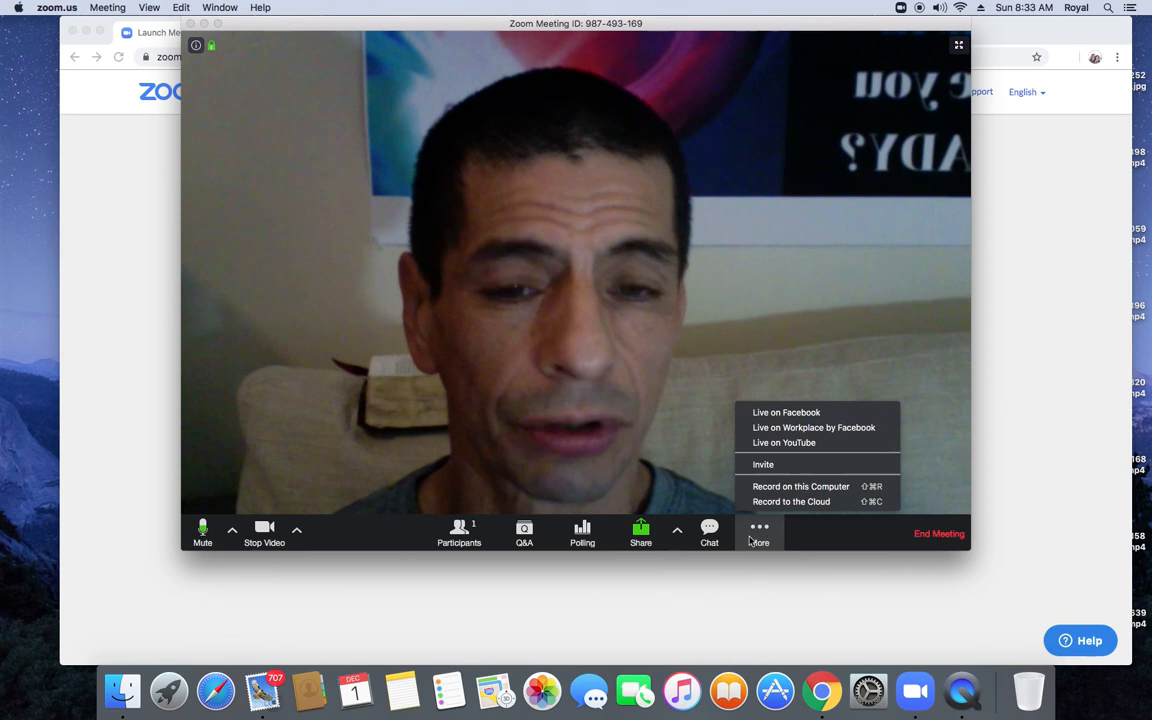
Step: Start a Facebook live stream from the More menu, retrying it once
click(773, 414)
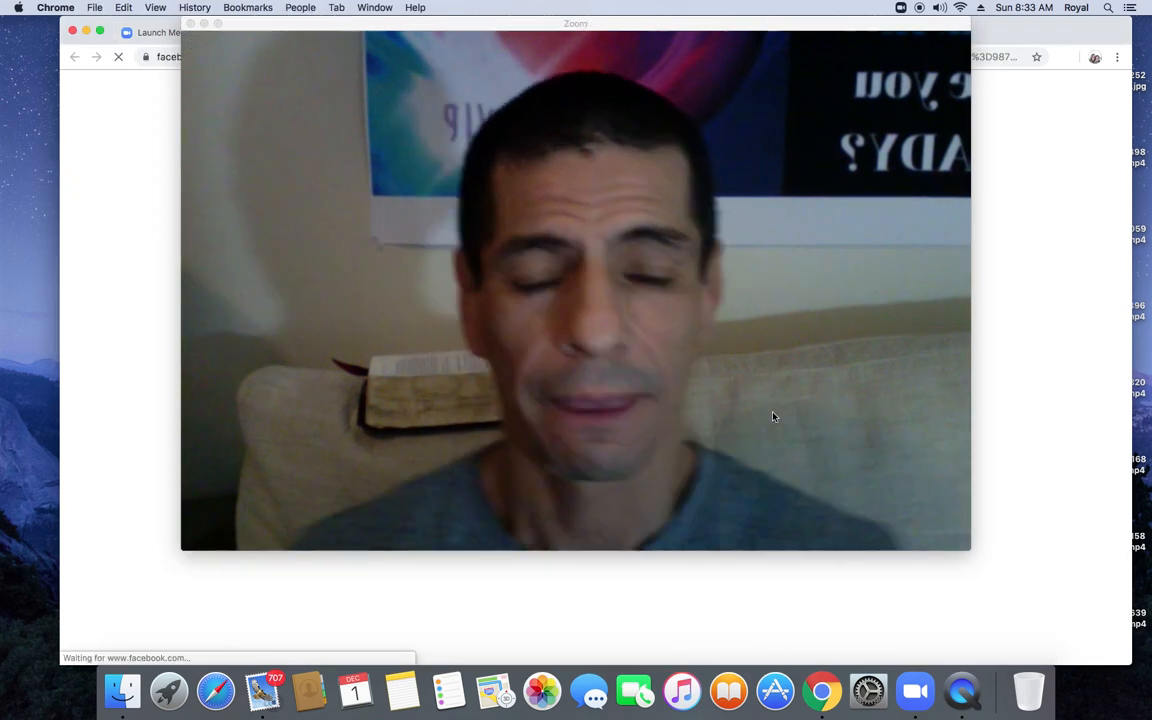
mouse_move(761, 417)
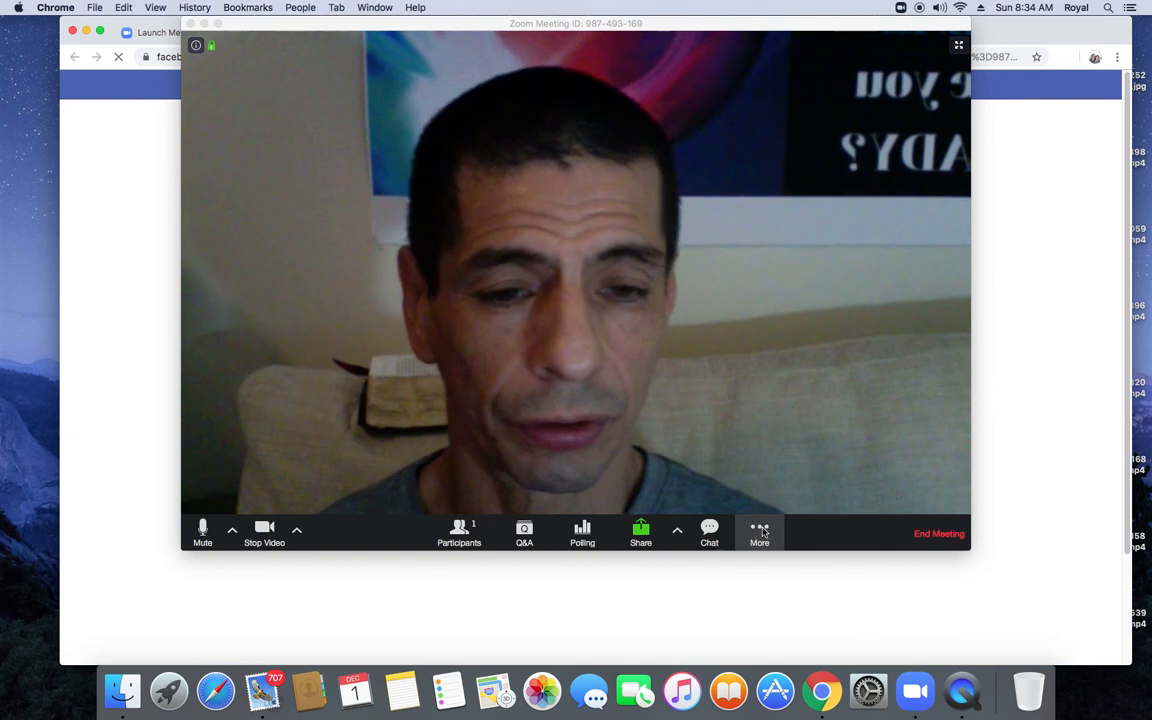
click(760, 532)
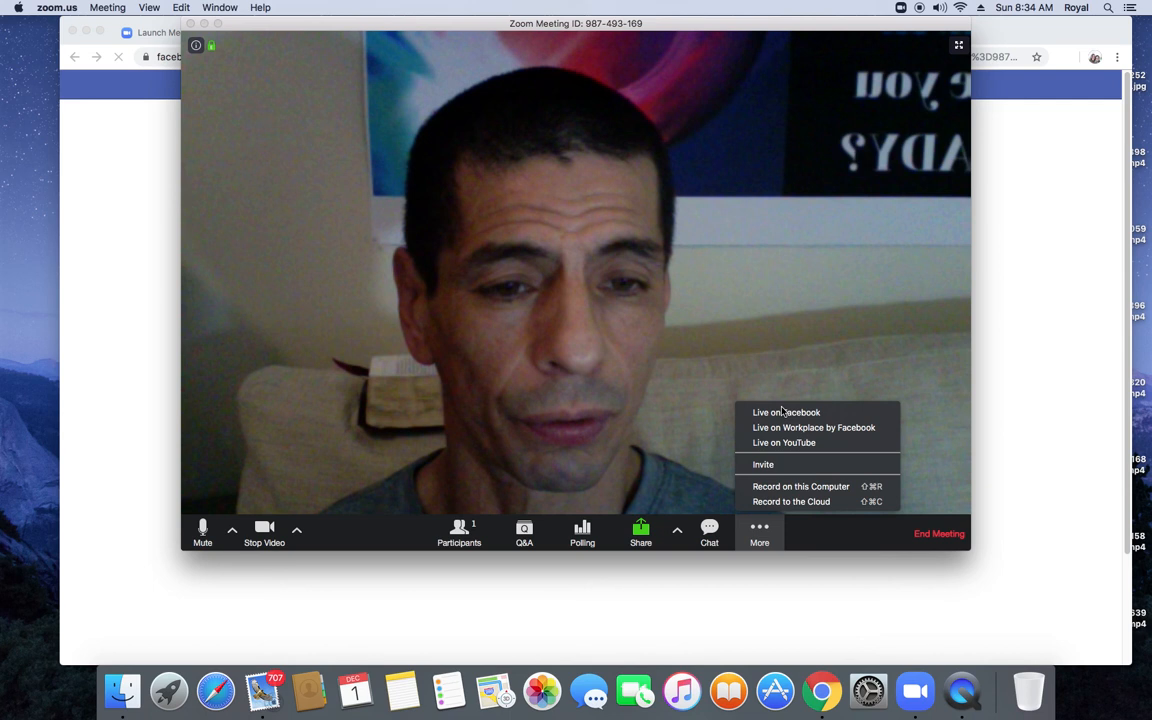
click(783, 412)
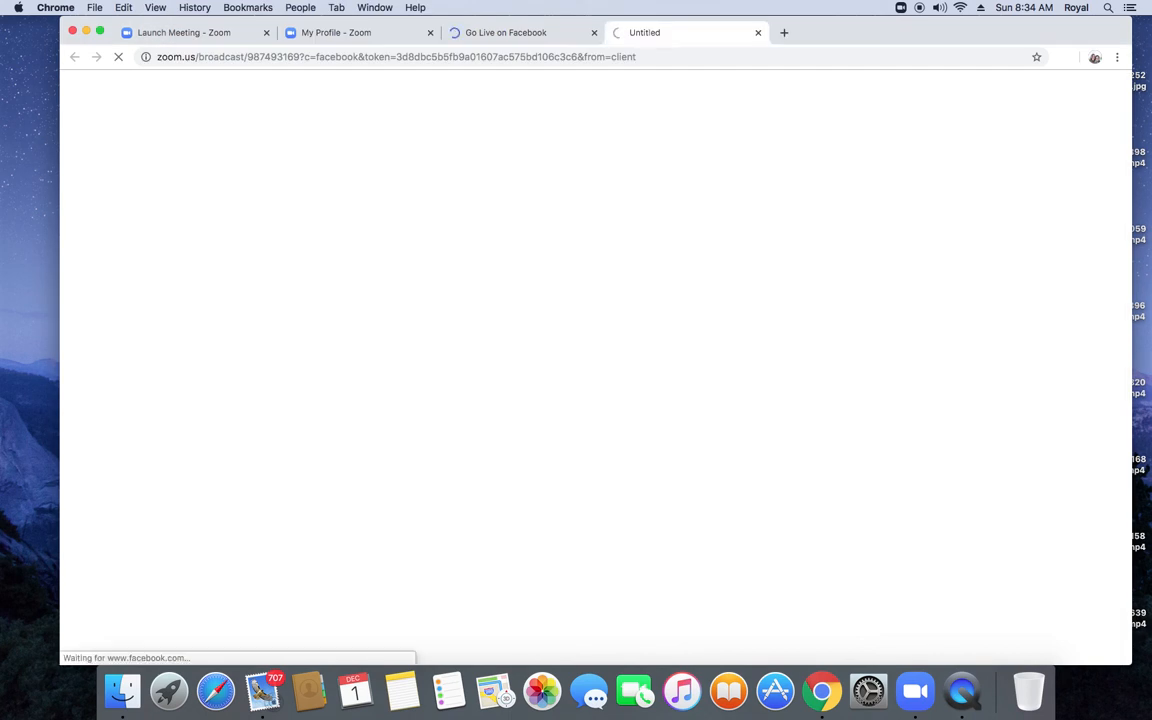
Step: Close the duplicate tab and set the live video to post on the managed page Truehealingjourney
click(758, 33)
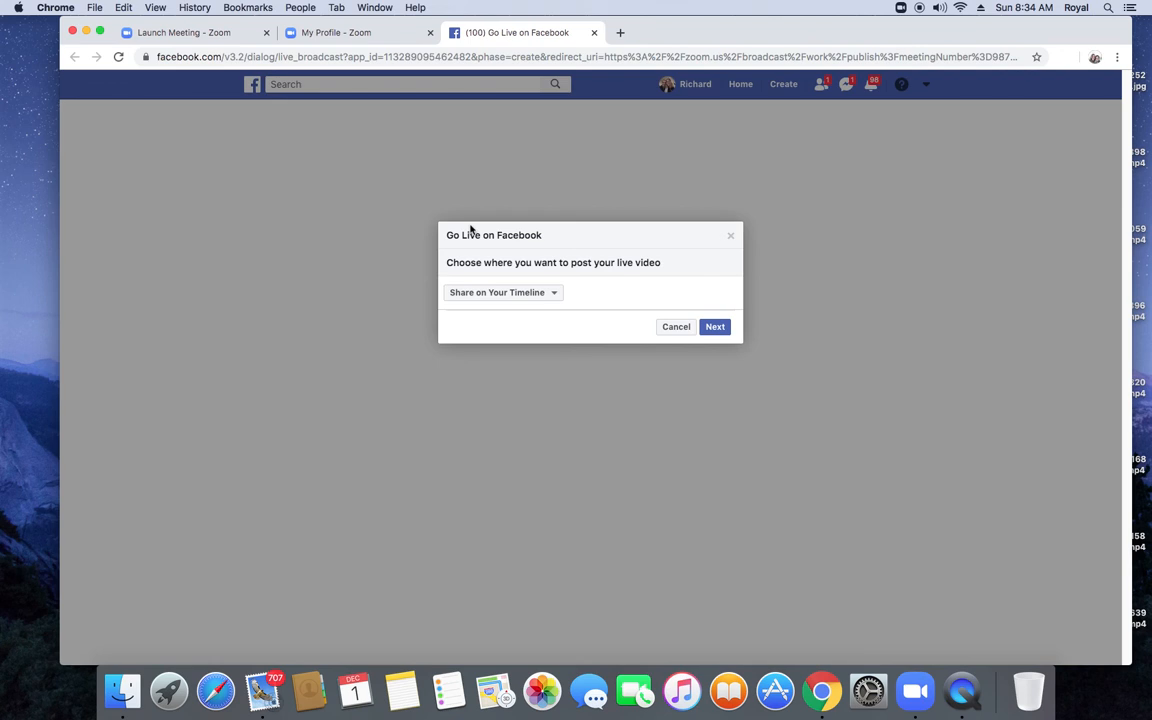
click(555, 294)
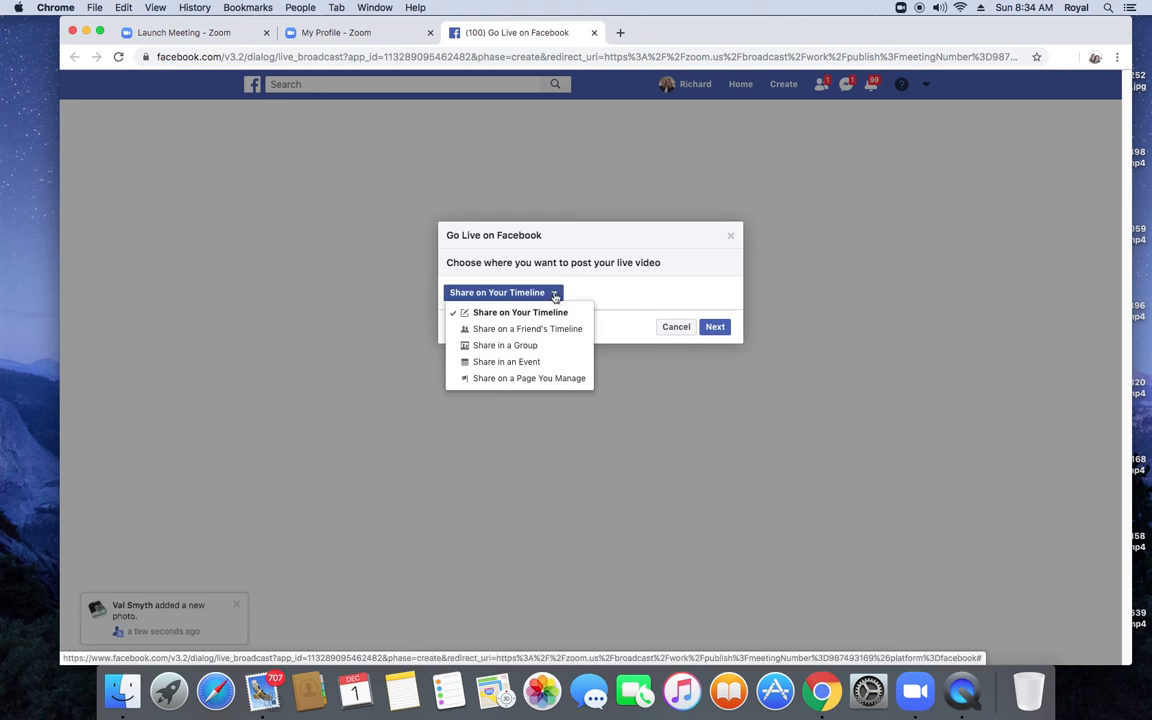
click(512, 379)
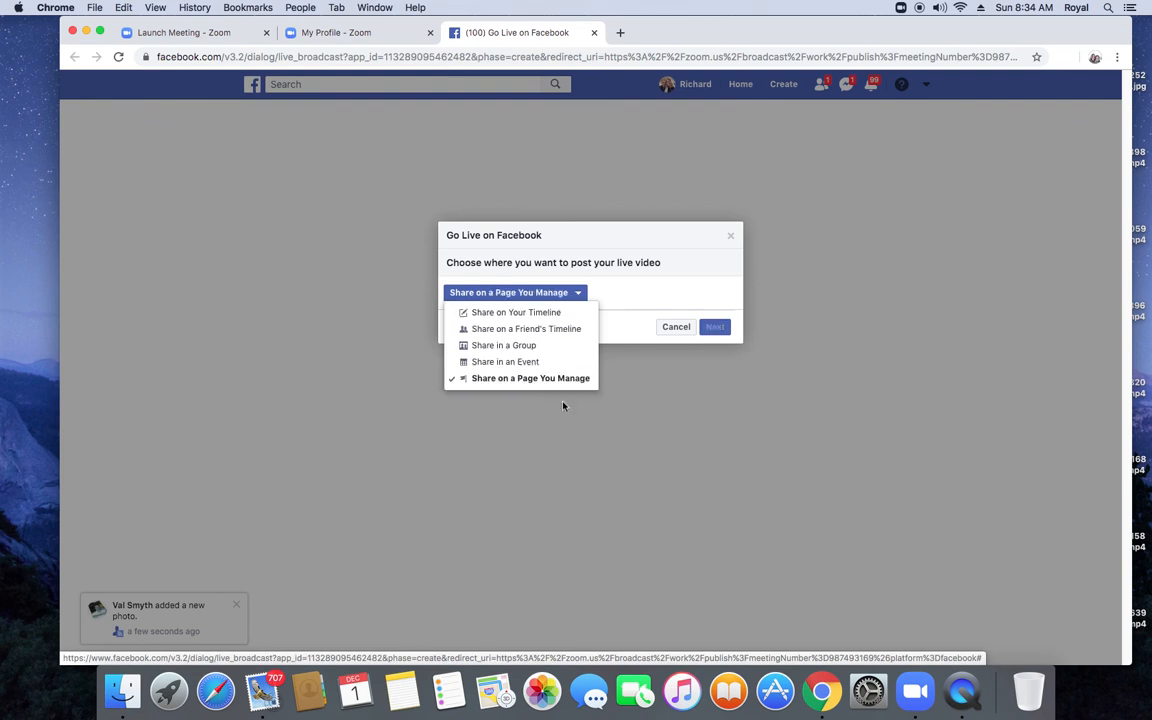
click(563, 405)
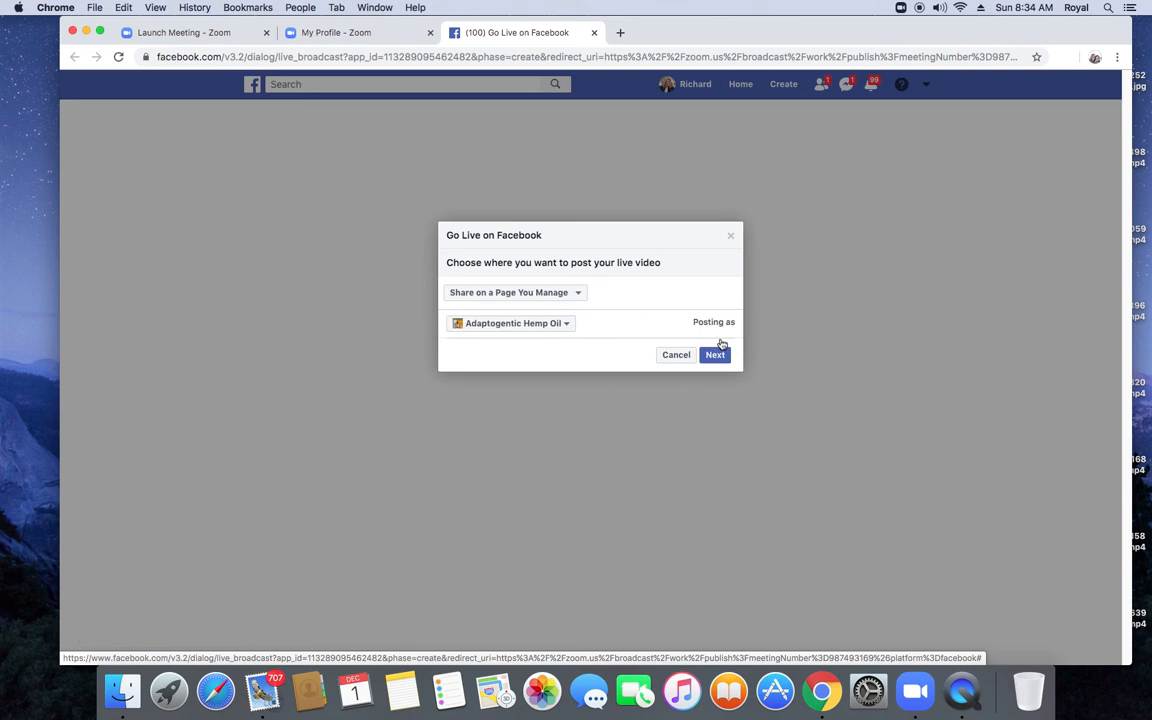
click(568, 324)
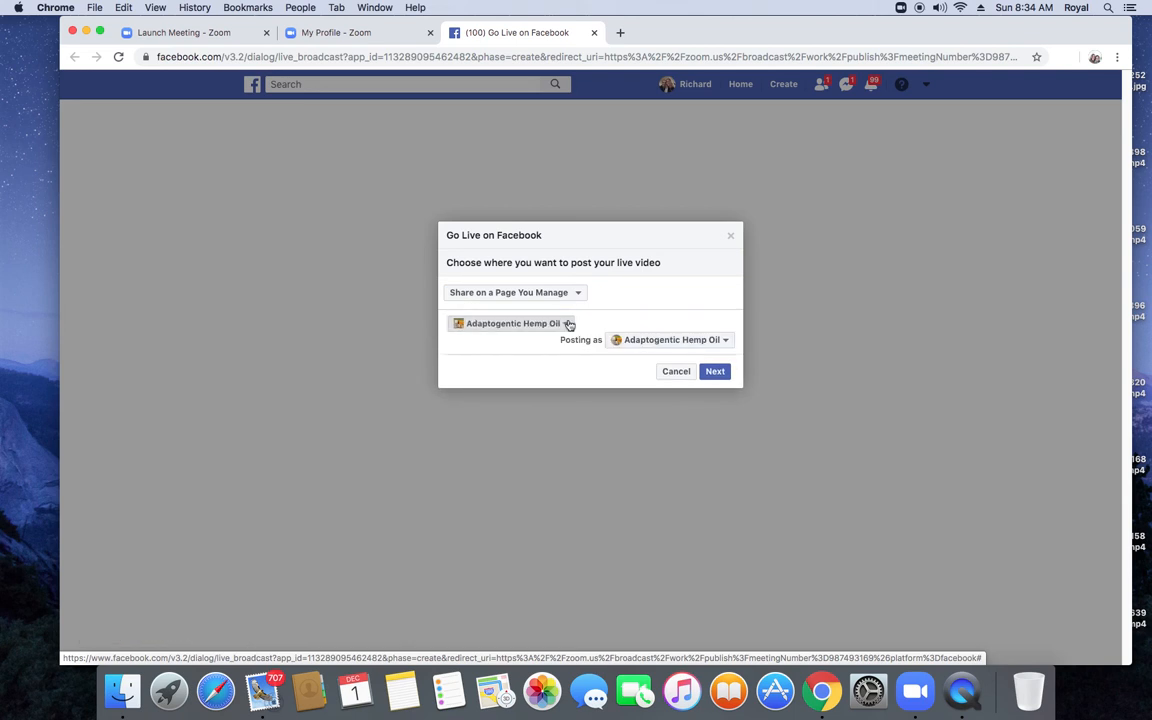
click(540, 429)
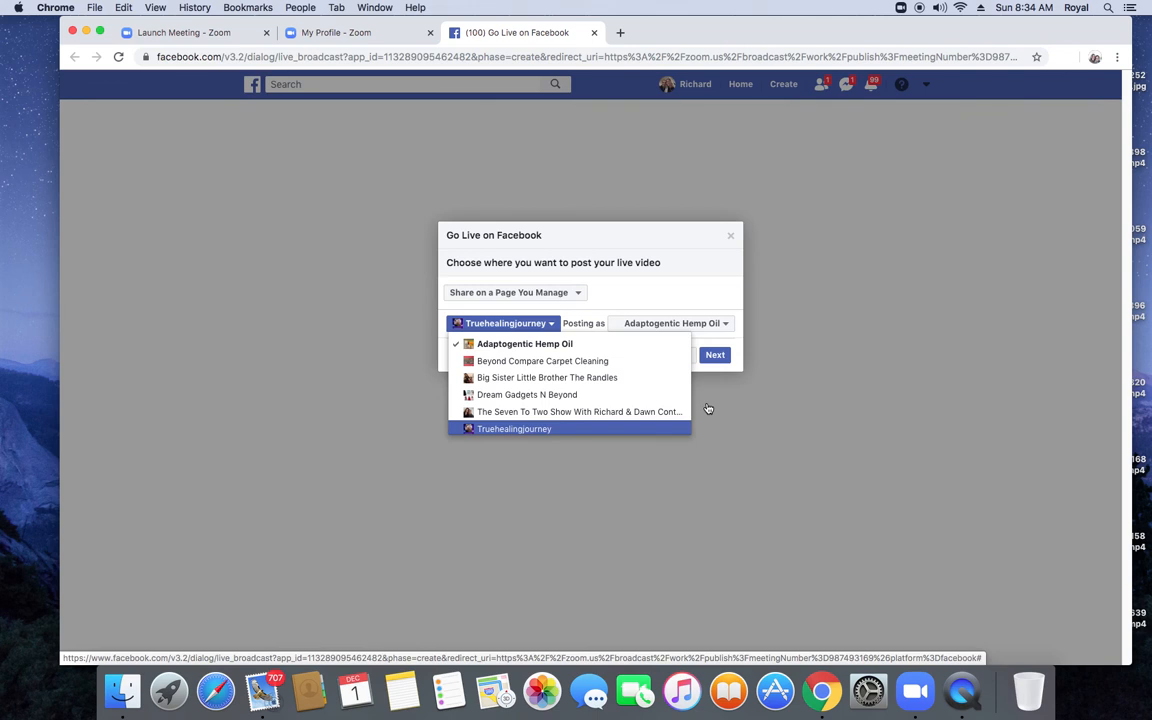
click(714, 356)
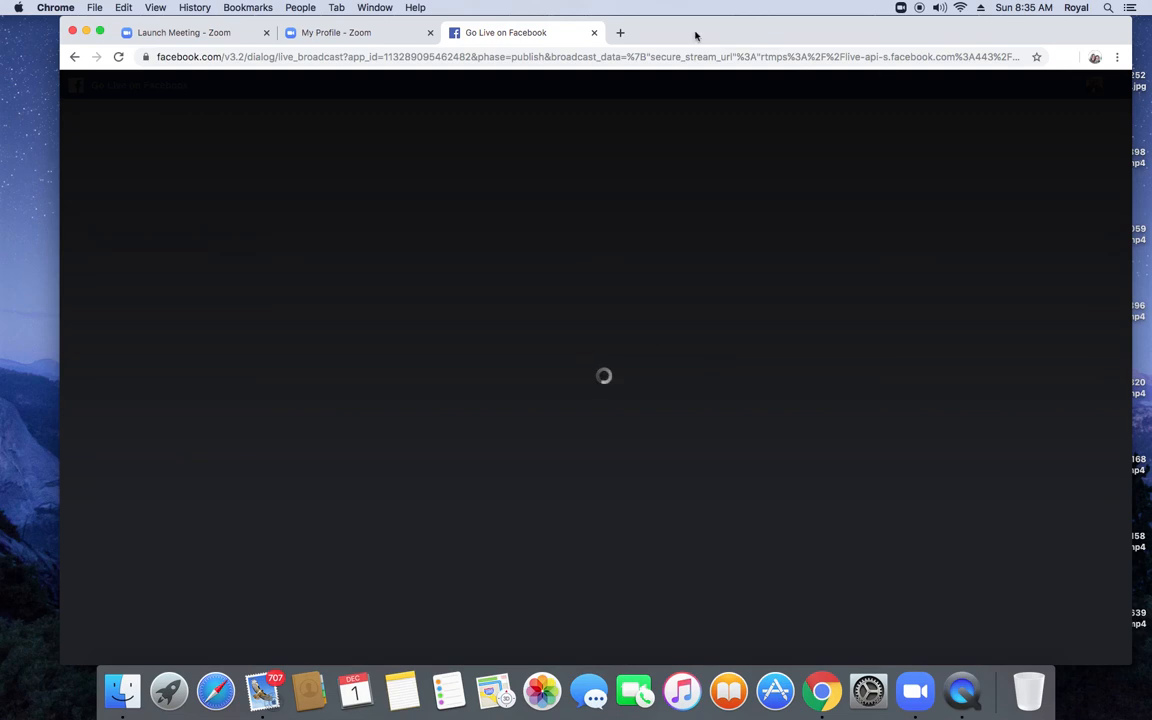
Step: Shift the Chrome window slightly left while the Go Live on Facebook page finishes loading
drag(695, 36, 669, 36)
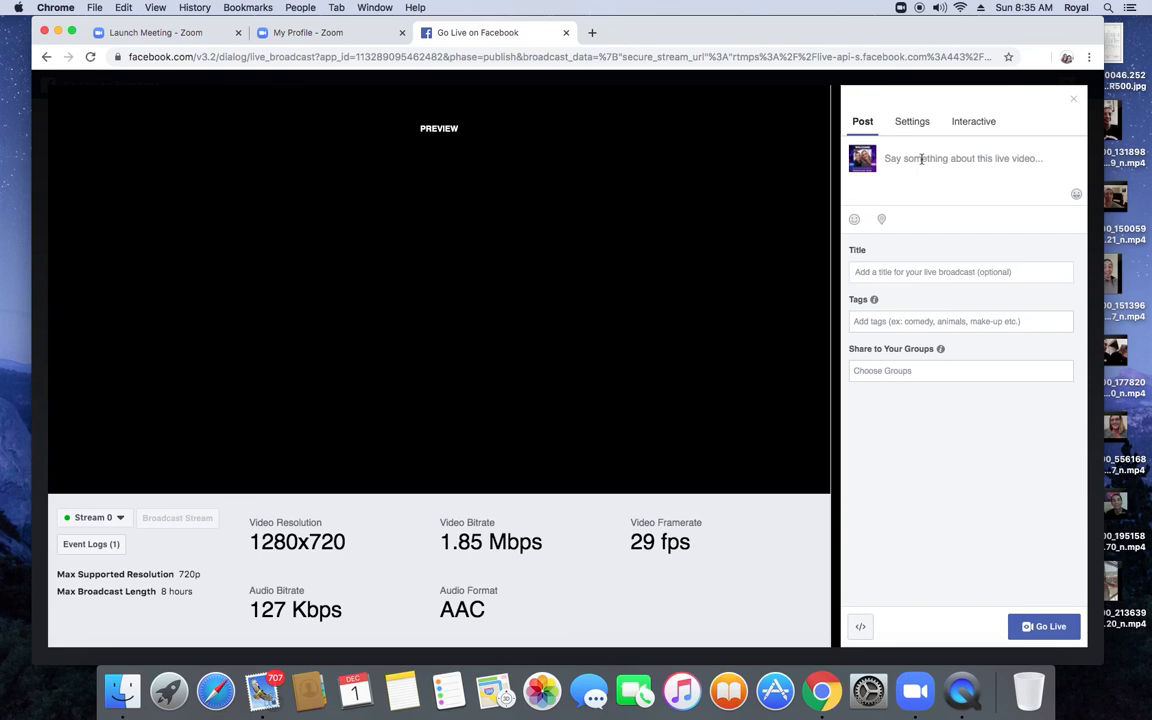
Step: Write 'test' as the Facebook live video's post text
click(921, 158)
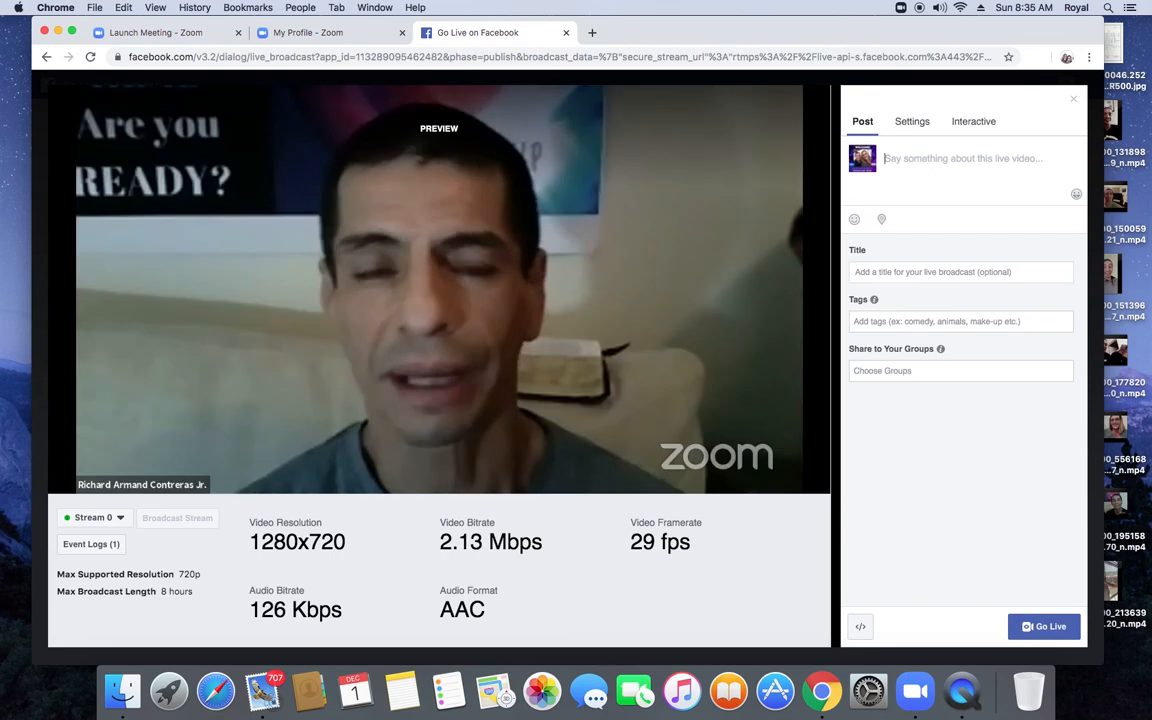
text(tets)
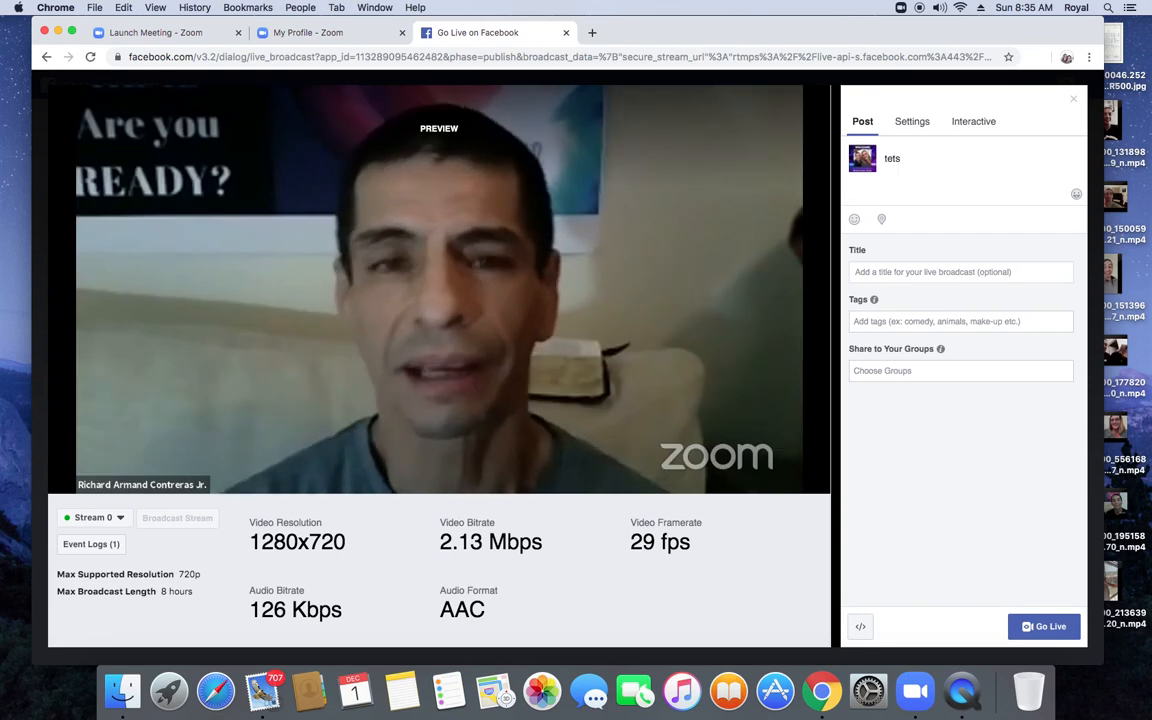
key(BackSpace)
key(BackSpace)
key(BackSpace)
key(BackSpace)
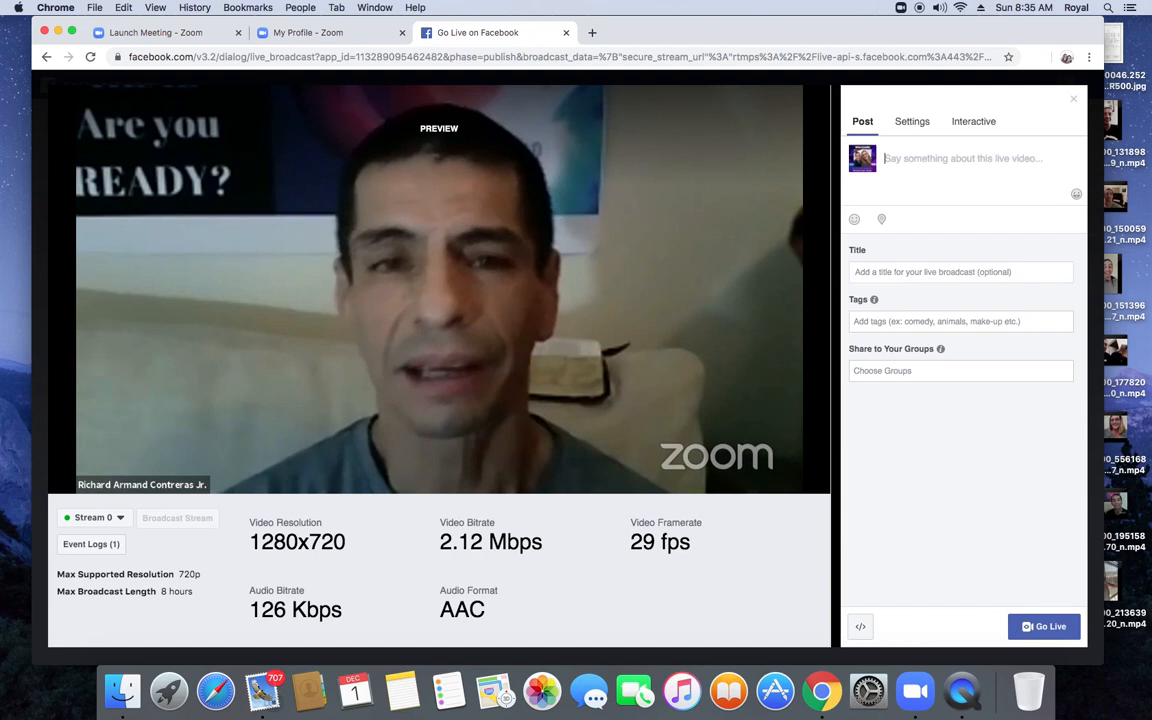
text(test)
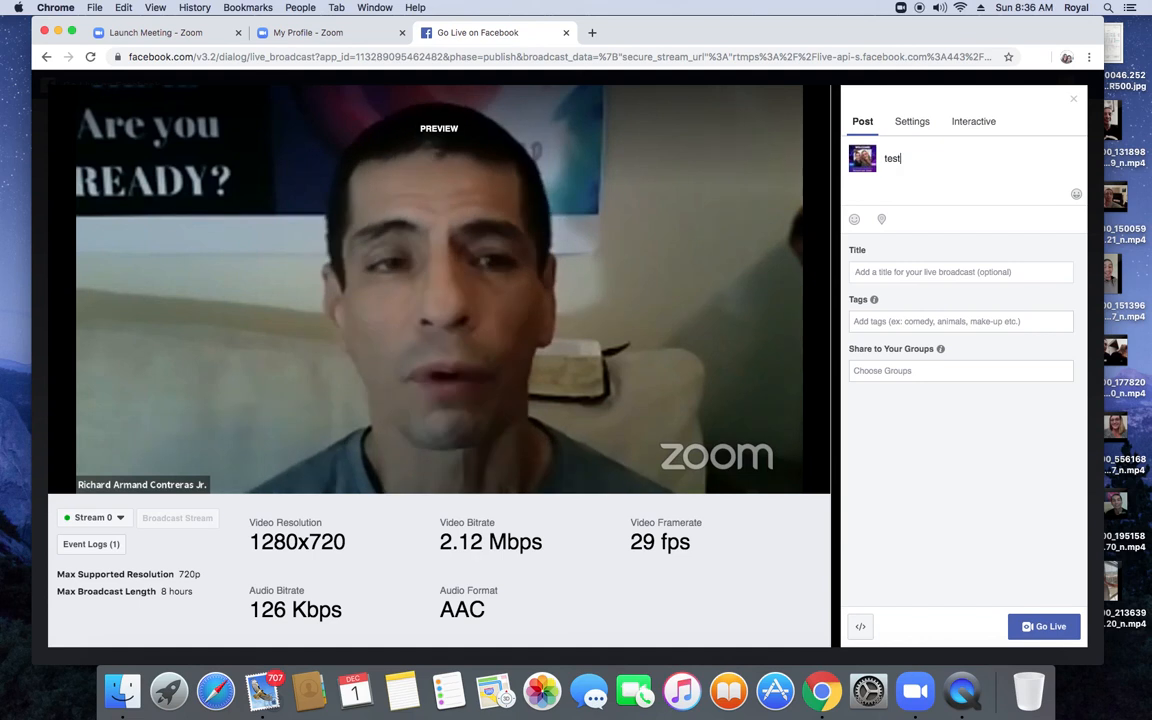
Step: Title the broadcast 'test' and go live
click(877, 275)
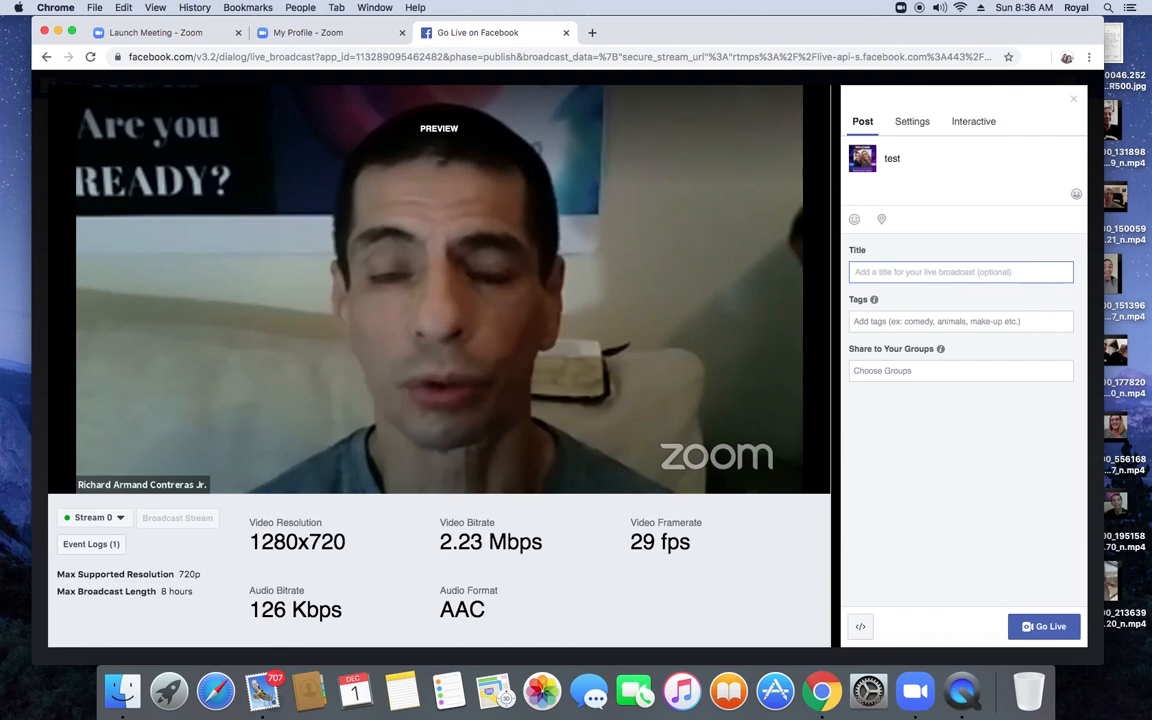
text(test)
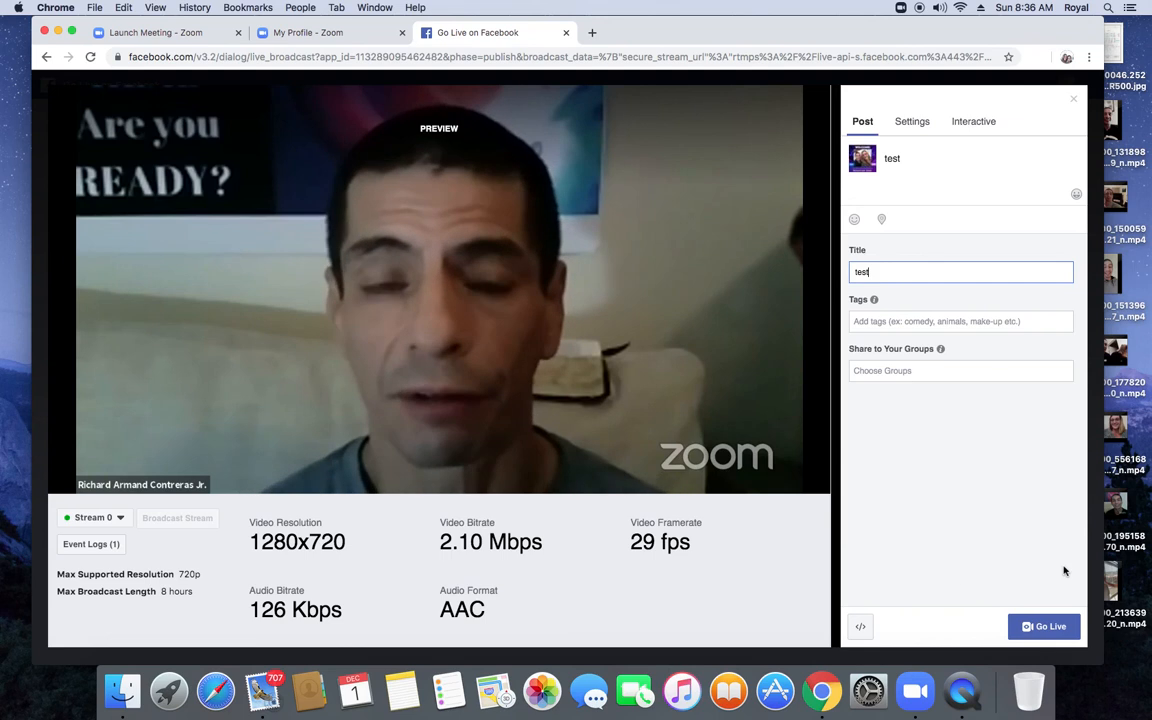
click(1033, 630)
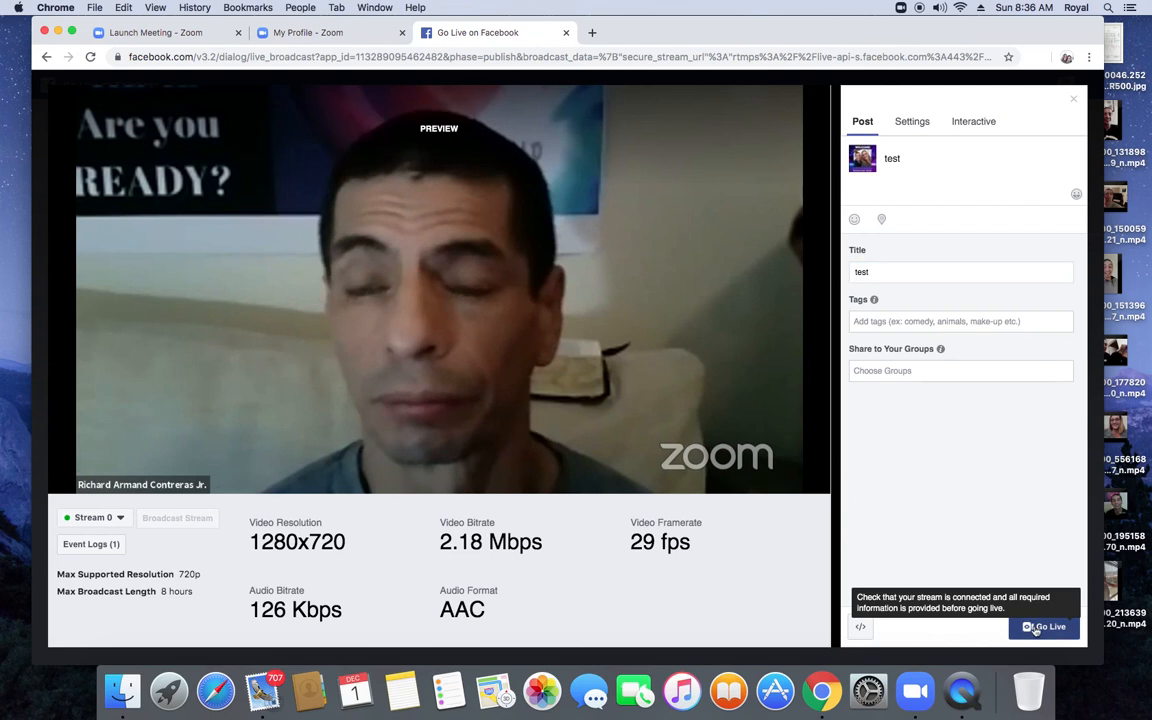